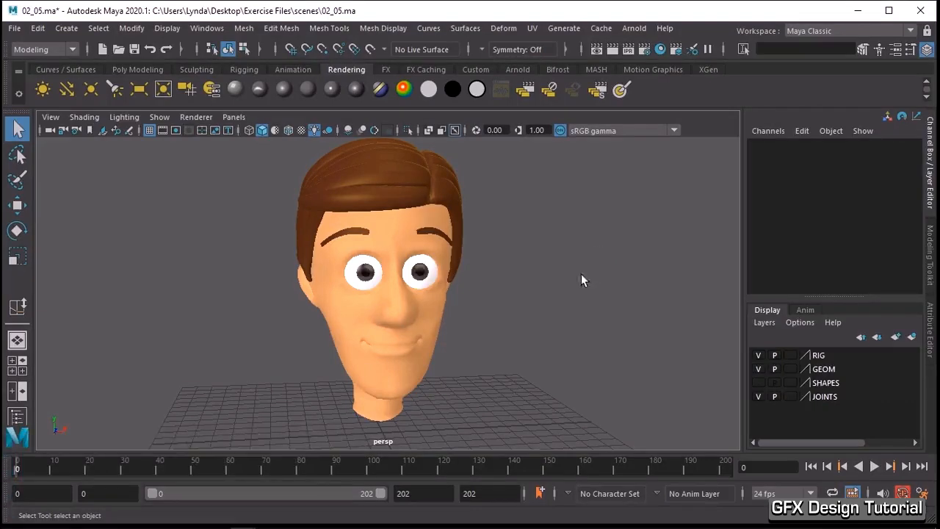
- Create a display layer containing both of the character's eyeballs
{"action": "scroll", "coordinate": [576, 273], "scroll_direction": "up", "scroll_amount": 5}
{"action": "scroll", "coordinate": [567, 270], "scroll_direction": "up", "scroll_amount": 3}
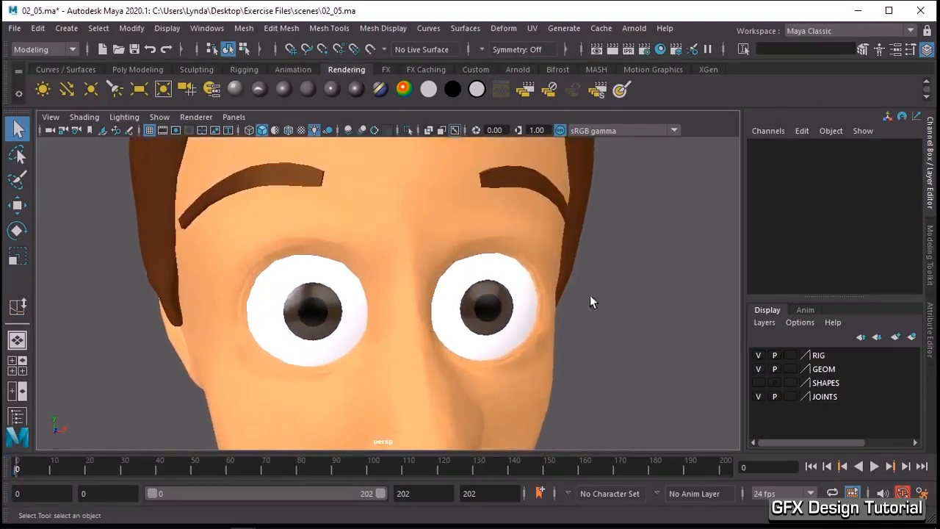
{"action": "left_click", "coordinate": [514, 310]}
{"action": "left_click", "coordinate": [328, 292]}
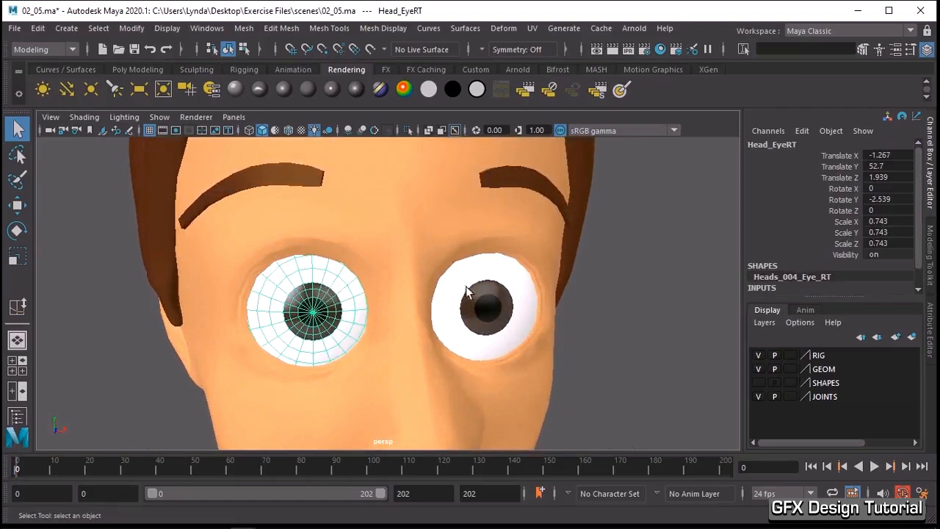
{"action": "left_click", "coordinate": [471, 288]}
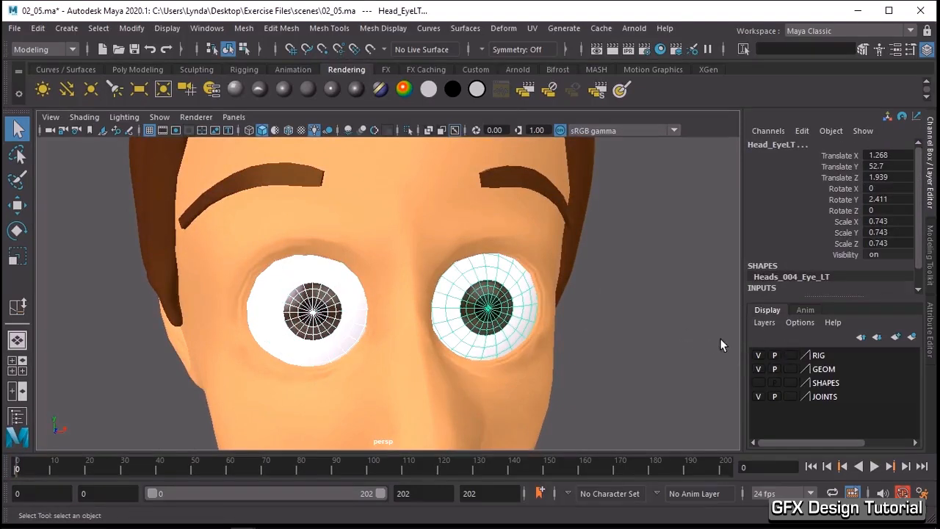
{"action": "left_click", "coordinate": [766, 324]}
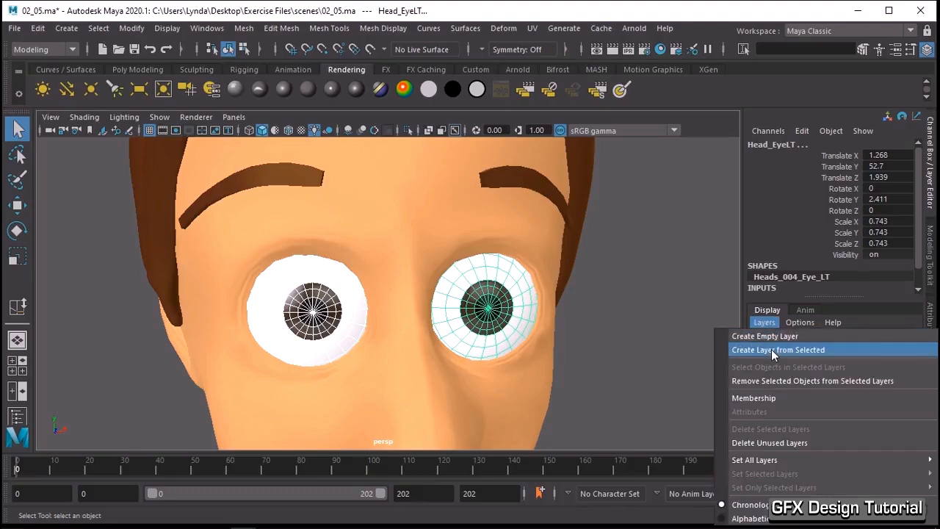
{"action": "left_click", "coordinate": [771, 350]}
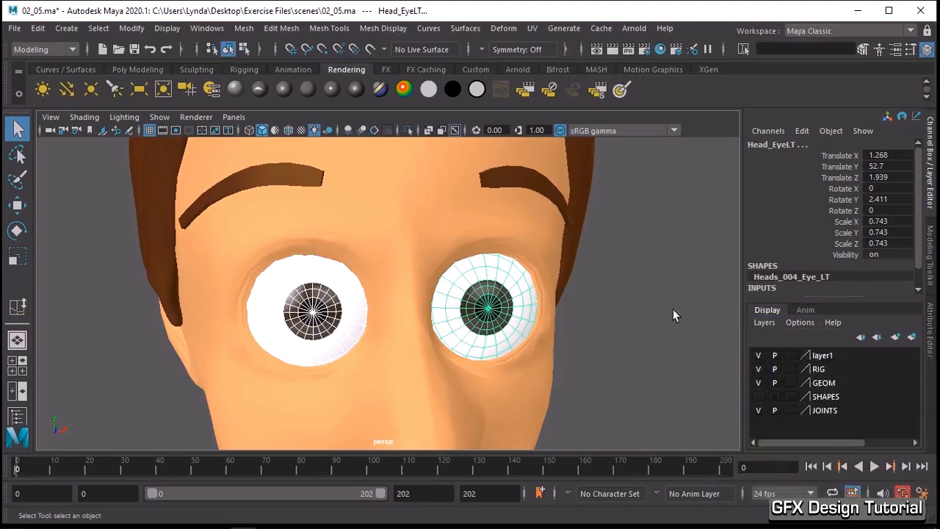
- Rename the new display layer to EYES
{"action": "double_click", "coordinate": [826, 357]}
{"action": "left_click_drag", "start_coordinate": [403, 209], "coordinate": [352, 204]}
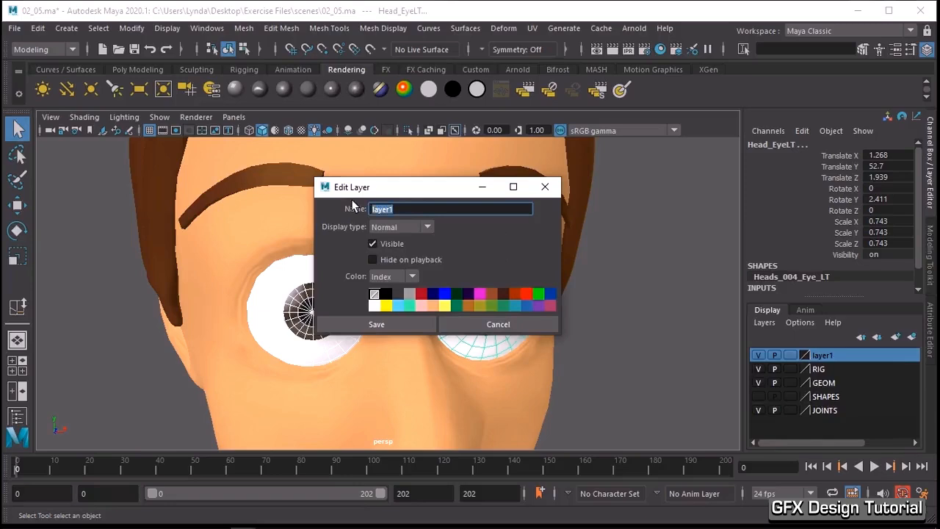
{"action": "type", "text": "EYES"}
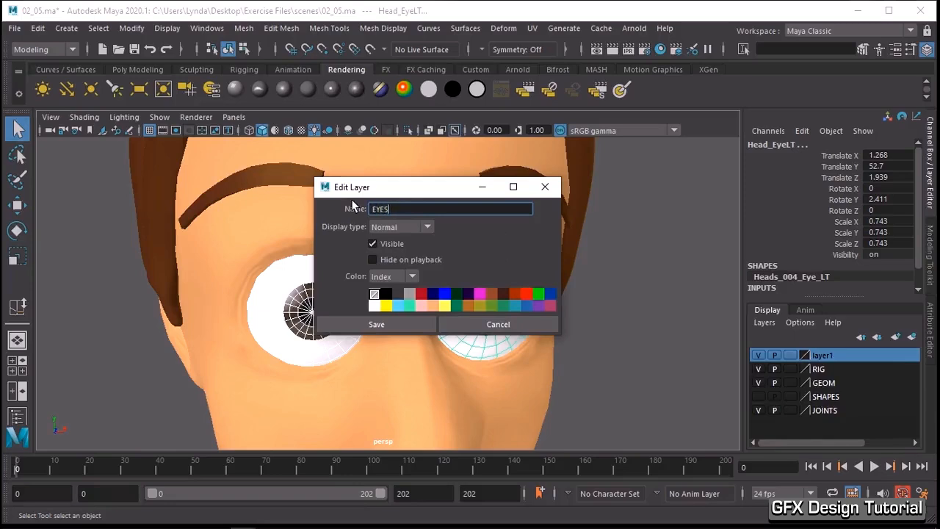
{"action": "left_click", "coordinate": [431, 324]}
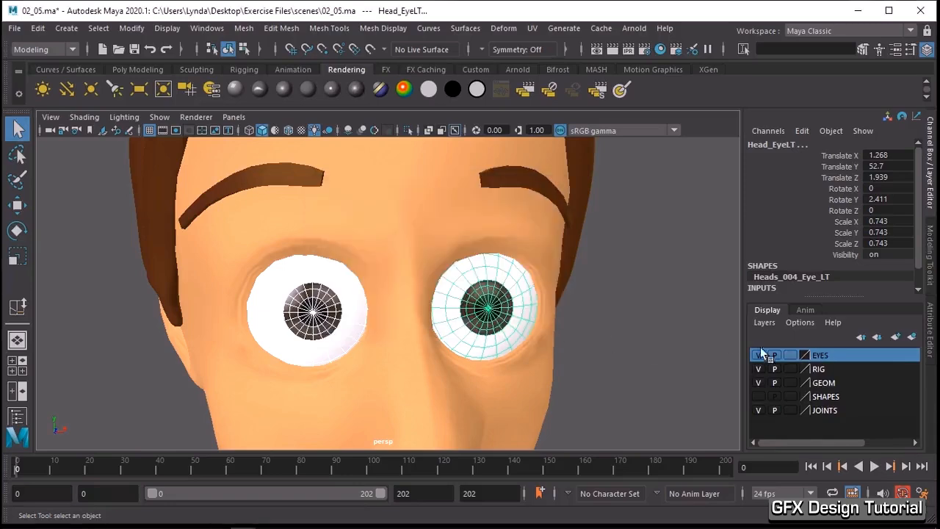
- Cycle the EYES layer through its display types and set it to template (T)
{"action": "left_click", "coordinate": [789, 354]}
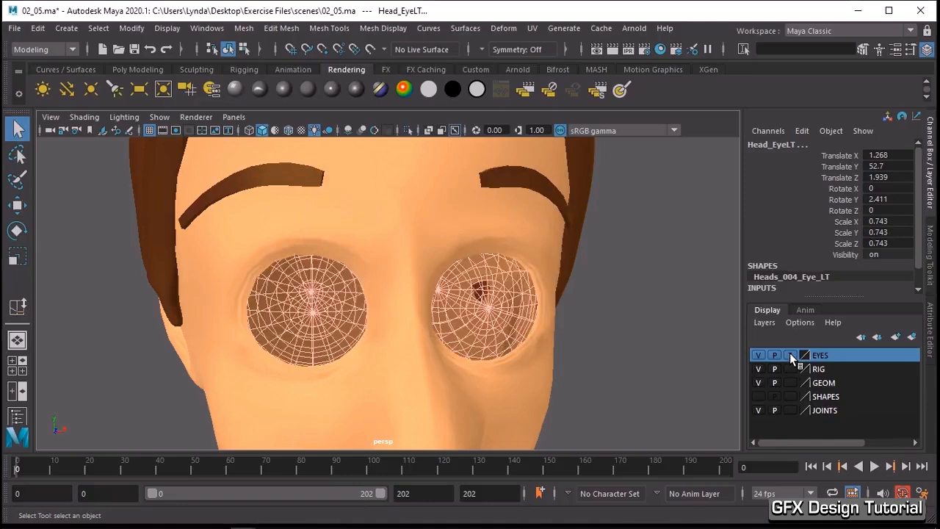
{"action": "left_click", "coordinate": [789, 354]}
{"action": "left_click", "coordinate": [634, 323]}
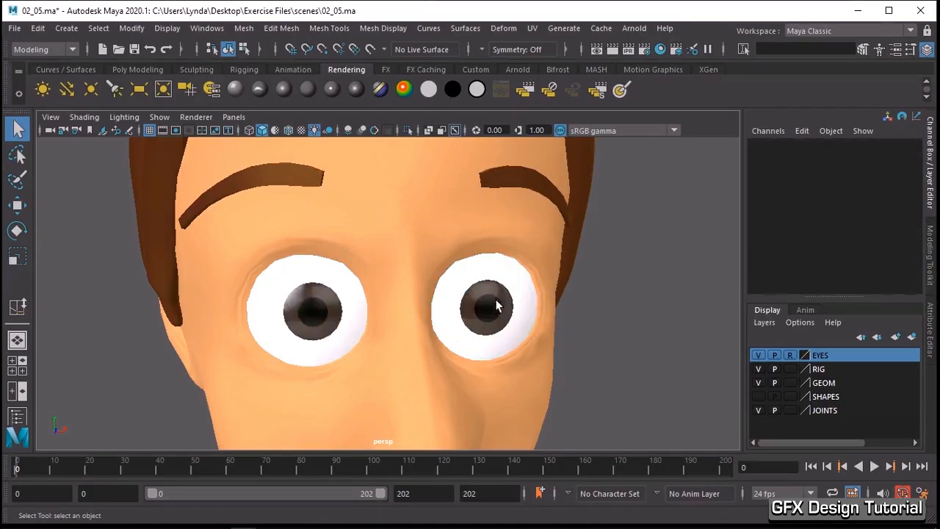
{"action": "left_click", "coordinate": [790, 355]}
- Select the head mesh and examine the edge loops around the eye sockets up close
{"action": "left_click_drag", "start_coordinate": [497, 299], "coordinate": [458, 258], "text": "alt"}
{"action": "left_click", "coordinate": [419, 260]}
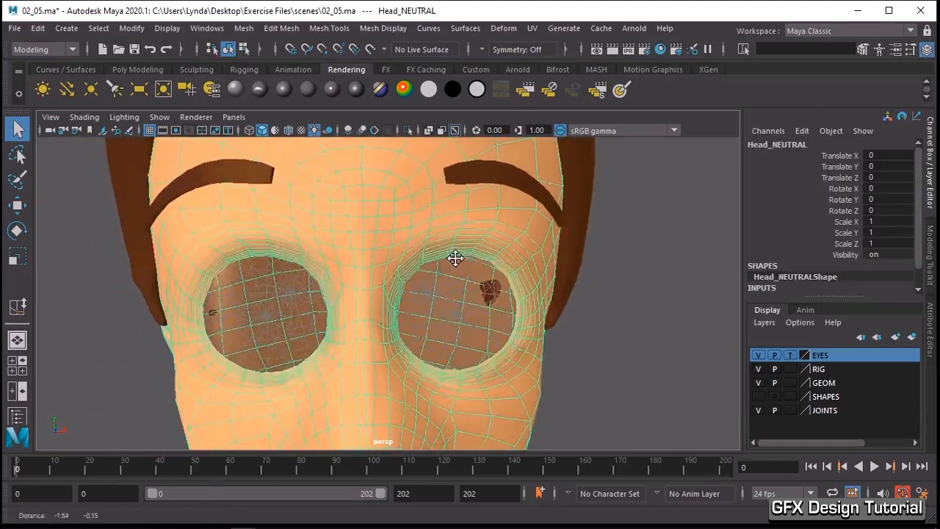
{"action": "right_click_drag", "start_coordinate": [457, 258], "coordinate": [492, 266], "text": "alt"}
{"action": "right_click_drag", "start_coordinate": [431, 262], "coordinate": [458, 262], "text": "alt"}
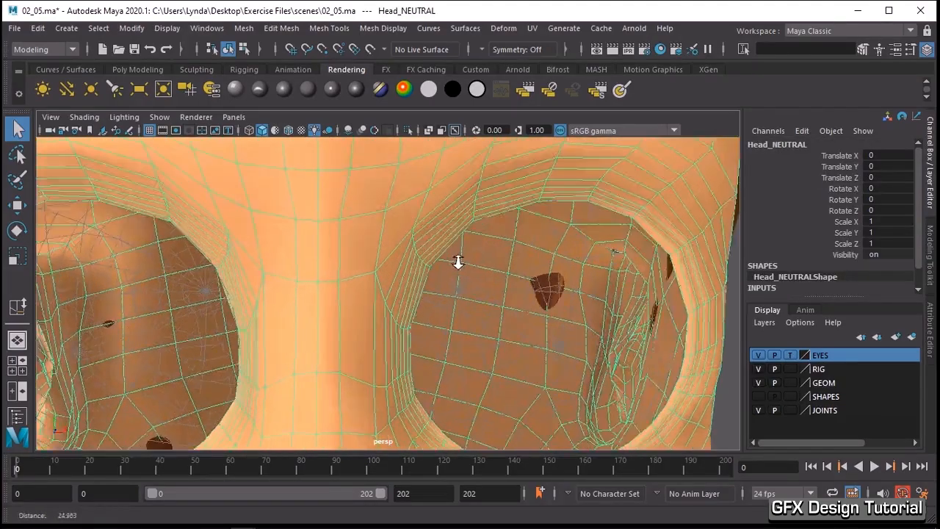
{"action": "left_click_drag", "start_coordinate": [458, 263], "coordinate": [449, 261], "text": "alt"}
{"action": "middle_click_drag", "start_coordinate": [449, 260], "coordinate": [463, 251], "text": "alt"}
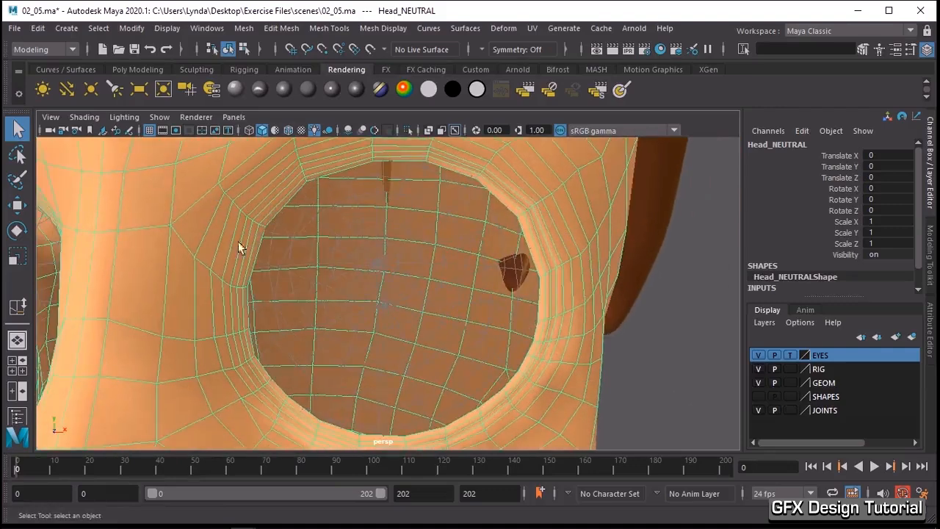
{"action": "right_click_drag", "start_coordinate": [344, 273], "coordinate": [340, 279], "text": "alt"}
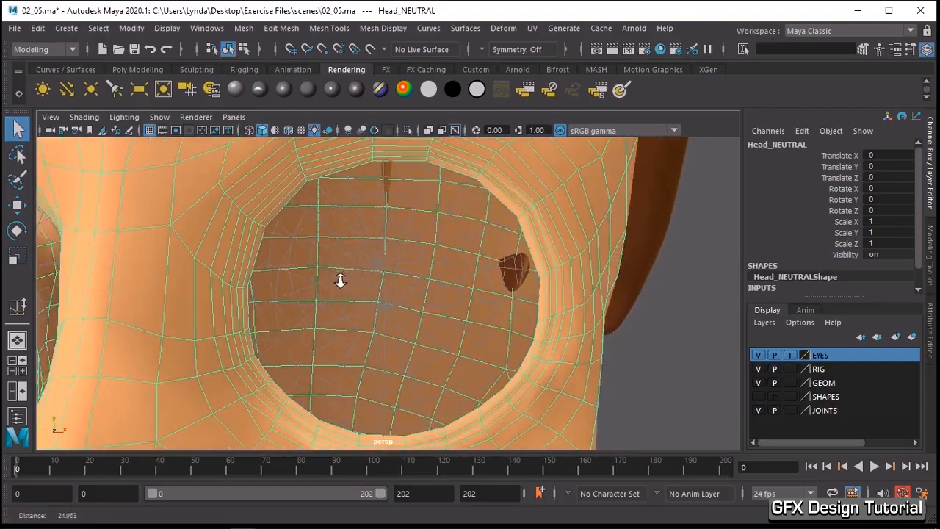
- Show wireframe on shaded with the EYES layer as reference for comparison, and return the layer to template display
{"action": "left_click", "coordinate": [791, 357]}
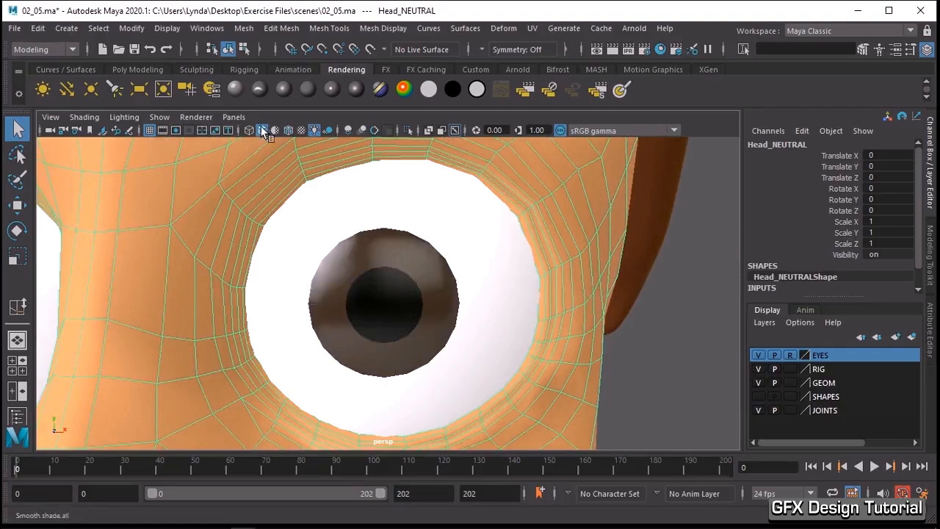
{"action": "left_click", "coordinate": [287, 133]}
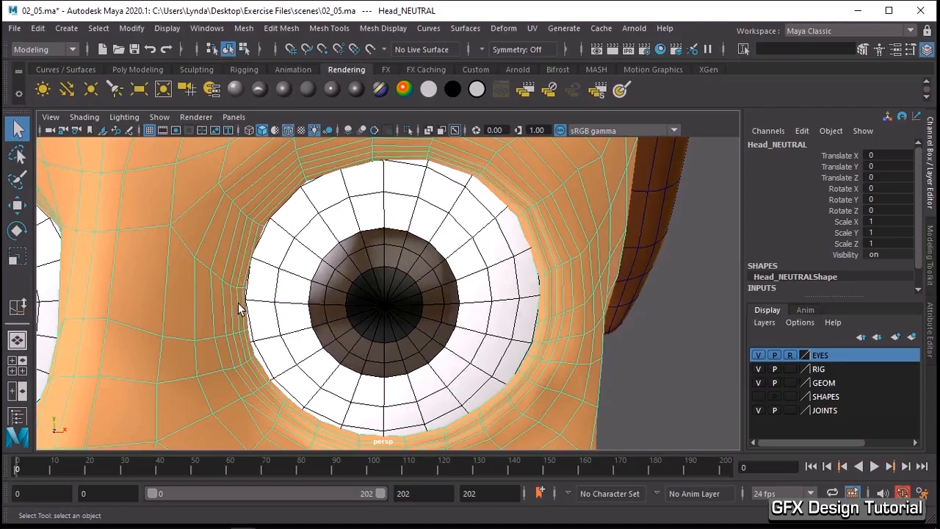
{"action": "left_click", "coordinate": [790, 355]}
{"action": "scroll", "coordinate": [448, 264], "scroll_direction": "up", "scroll_amount": 3}
{"action": "middle_click_drag", "start_coordinate": [449, 265], "coordinate": [482, 234], "text": "alt"}
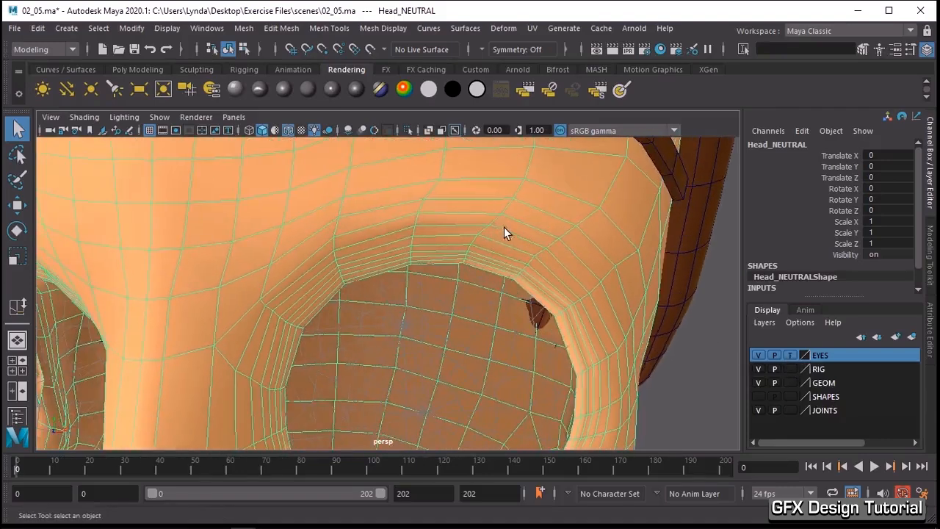
- Set modeling symmetry to Object X and expand the Soft Selection settings
{"action": "left_click", "coordinate": [930, 253]}
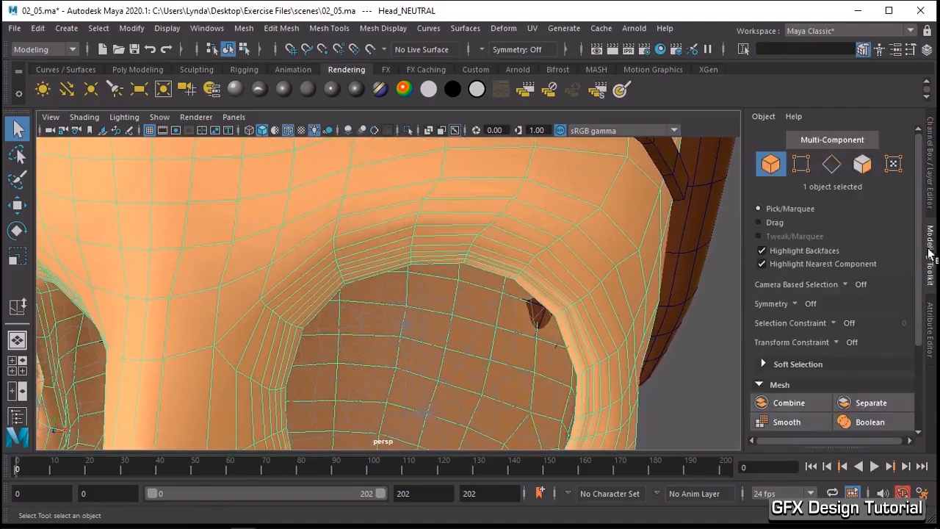
{"action": "left_click", "coordinate": [795, 302]}
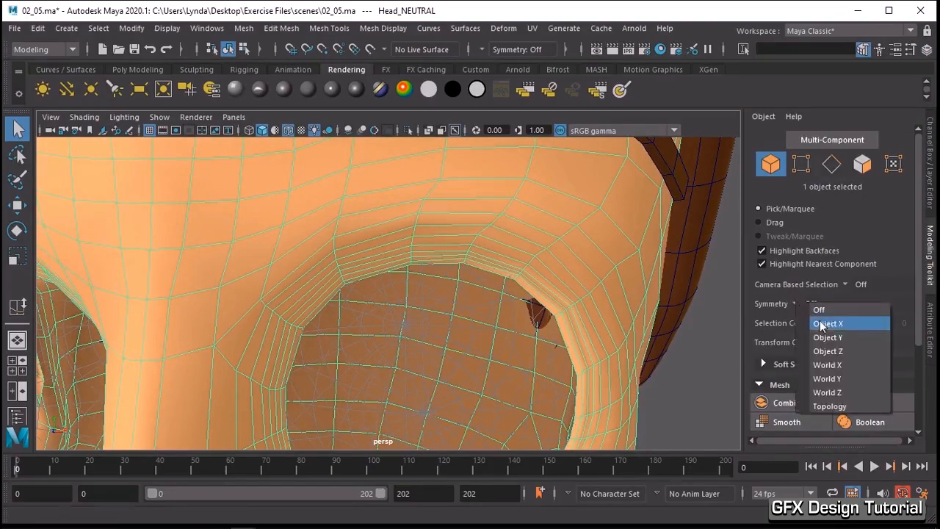
{"action": "left_click", "coordinate": [820, 324]}
{"action": "right_click_drag", "start_coordinate": [597, 281], "coordinate": [578, 286], "text": "alt"}
{"action": "left_click_drag", "start_coordinate": [578, 285], "coordinate": [608, 270], "text": "alt"}
{"action": "left_click", "coordinate": [764, 364]}
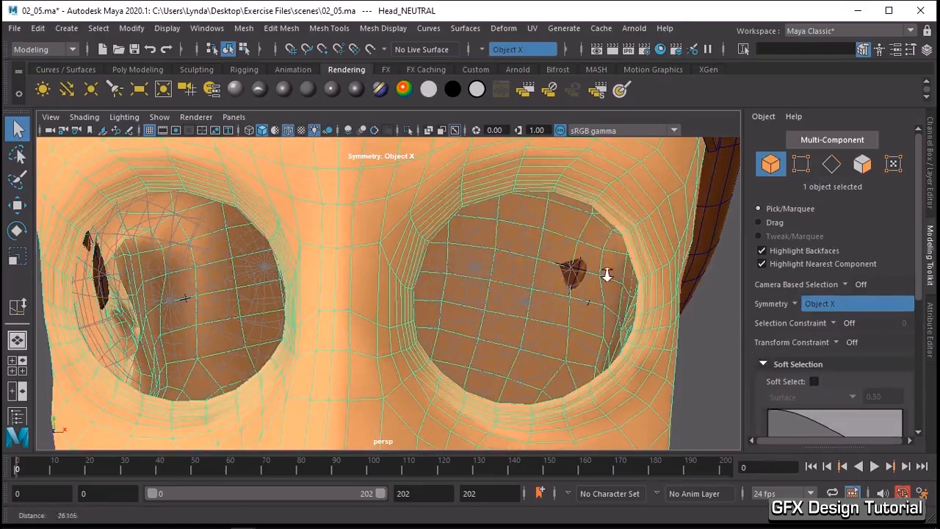
{"action": "right_click_drag", "start_coordinate": [606, 274], "coordinate": [595, 282], "text": "alt"}
{"action": "middle_click_drag", "start_coordinate": [595, 275], "coordinate": [588, 289], "text": "alt"}
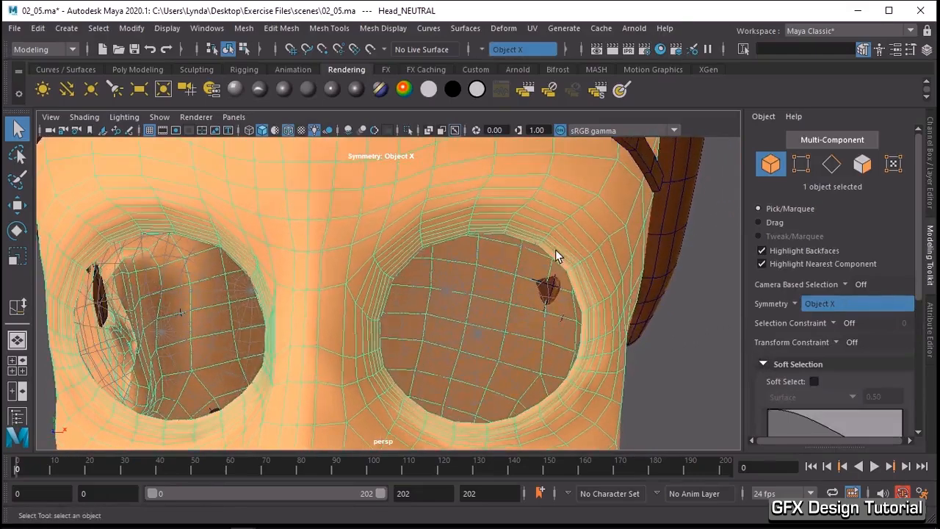
{"action": "right_click_drag", "start_coordinate": [556, 257], "coordinate": [495, 136]}
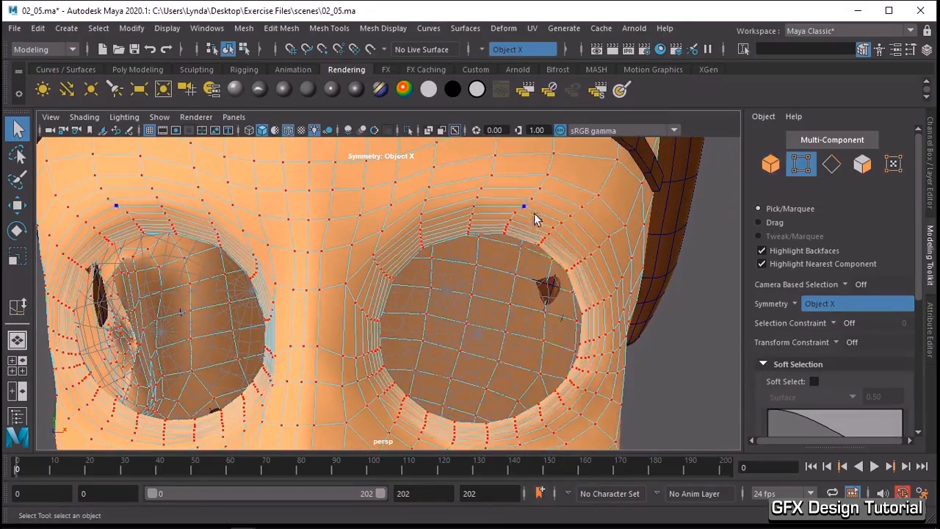
{"action": "left_click", "coordinate": [566, 270]}
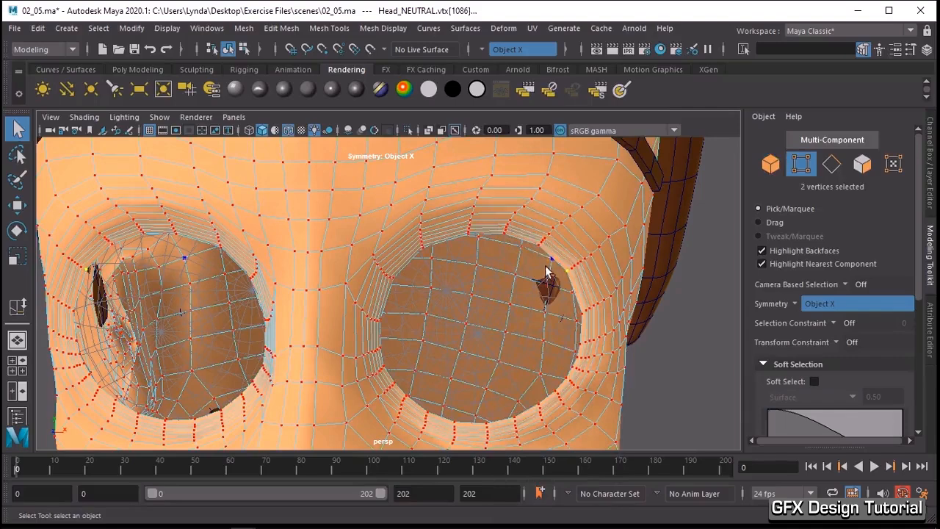
{"action": "scroll", "coordinate": [571, 267], "scroll_direction": "up", "scroll_amount": 2}
{"action": "scroll", "coordinate": [571, 266], "scroll_direction": "up", "scroll_amount": 2}
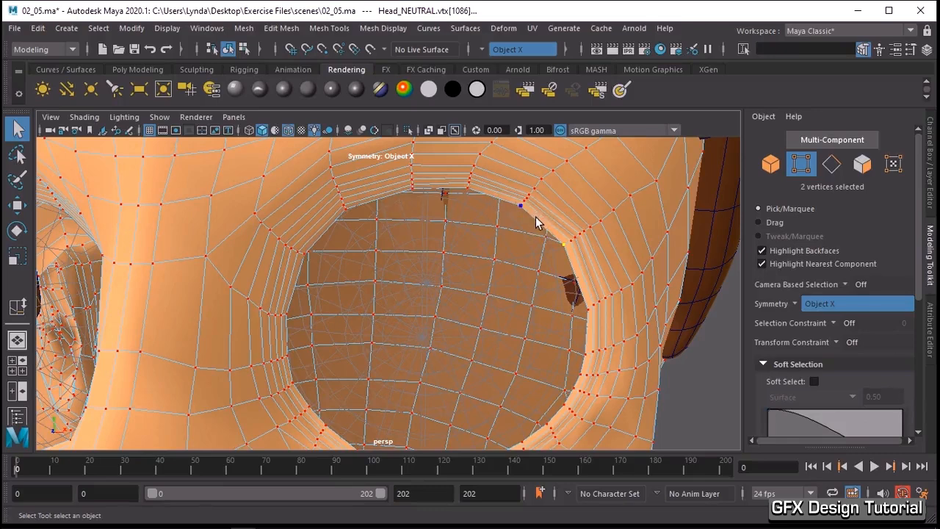
- In face mode, select the innermost strip of faces along the upper eyelid rim from outer to inner corner
{"action": "right_click_drag", "start_coordinate": [535, 217], "coordinate": [536, 174]}
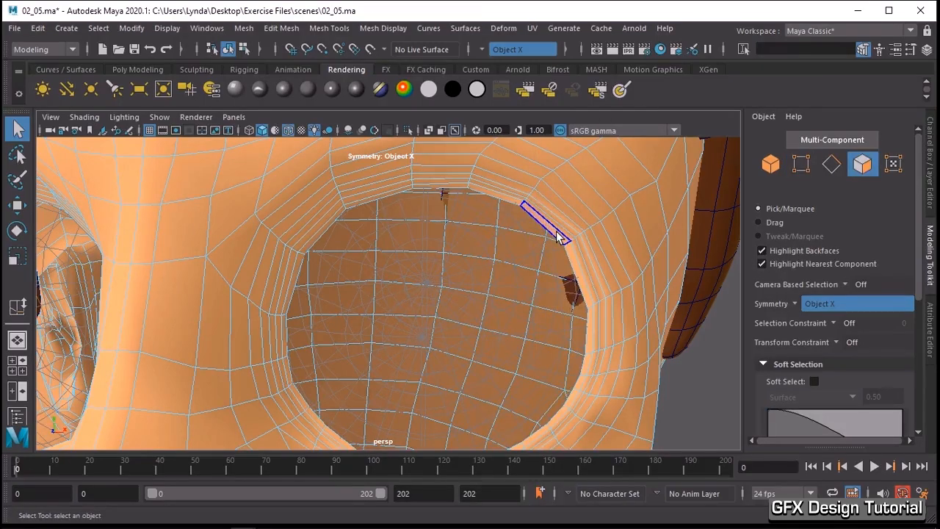
{"action": "left_click", "coordinate": [556, 230]}
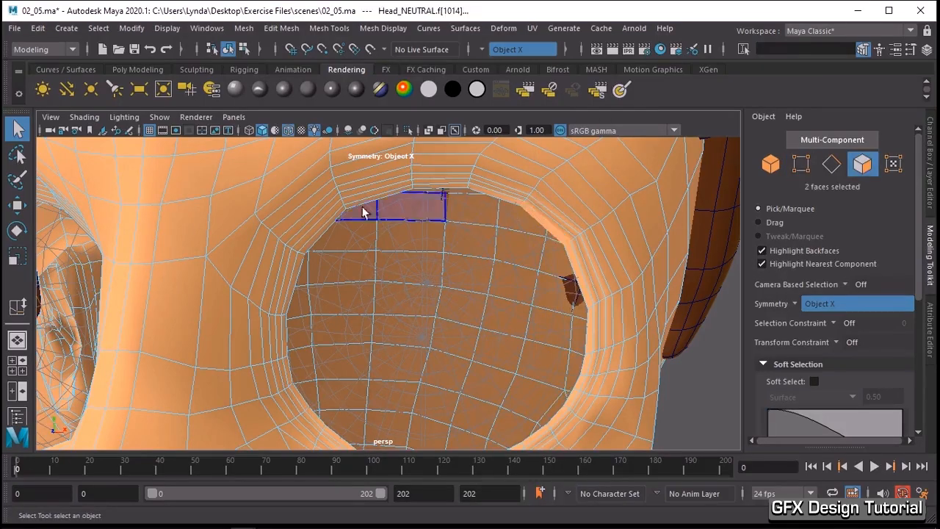
{"action": "double_click", "coordinate": [321, 230]}
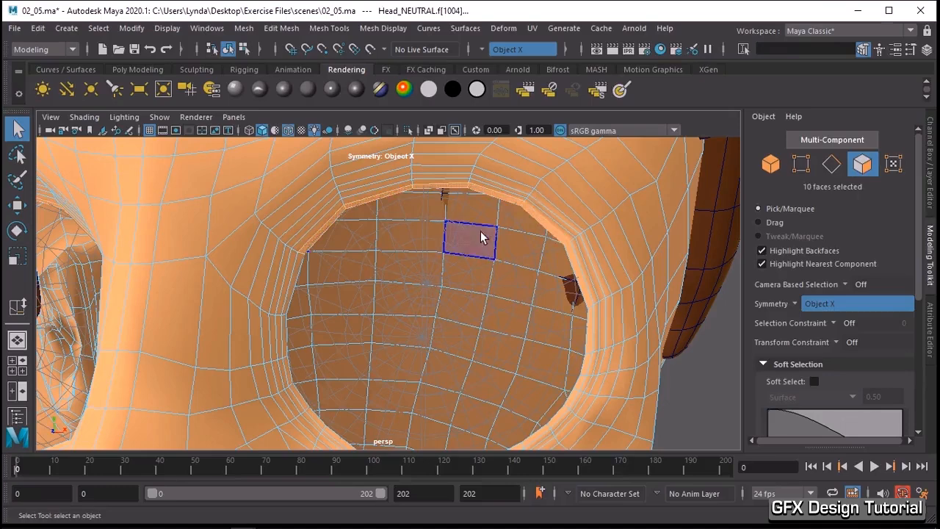
- Move the selected upper eyelid rim faces down over the eye opening
{"action": "key", "text": "w"}
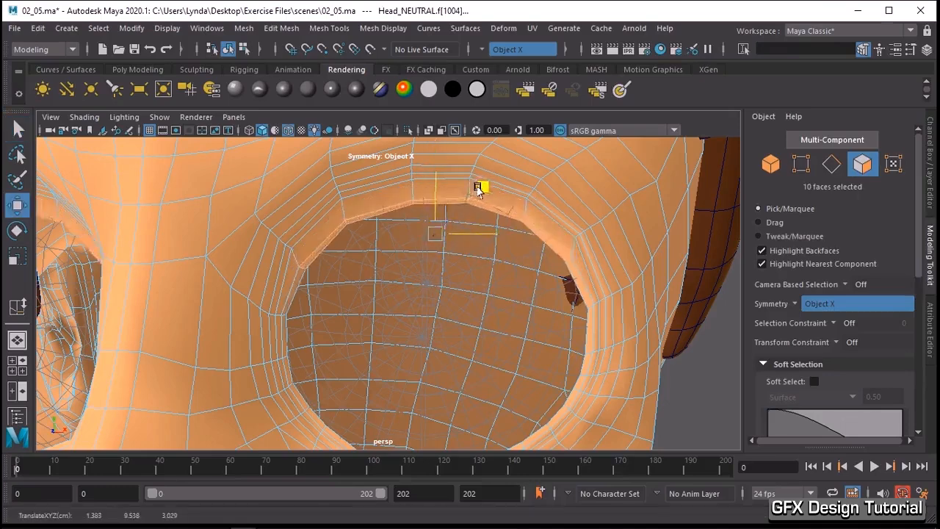
{"action": "right_click_drag", "start_coordinate": [531, 266], "coordinate": [504, 264], "text": "alt"}
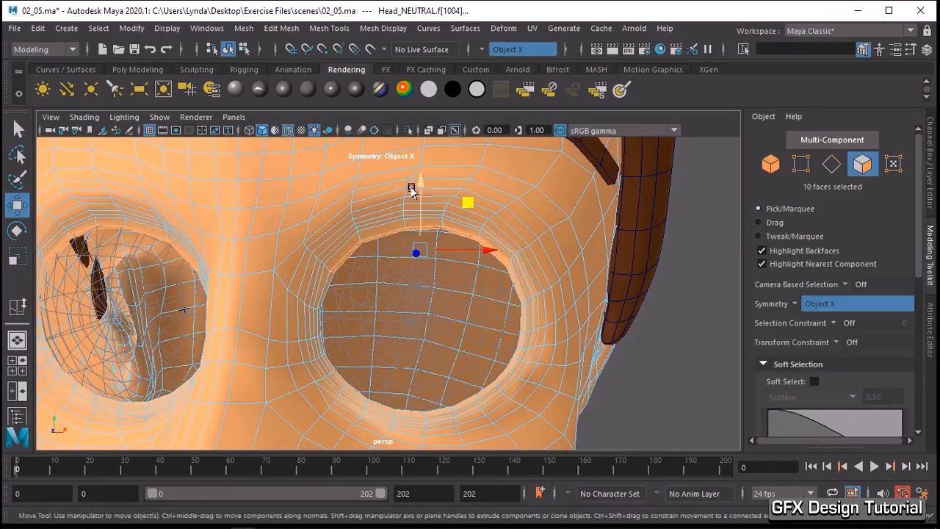
{"action": "left_click_drag", "start_coordinate": [414, 193], "coordinate": [409, 261]}
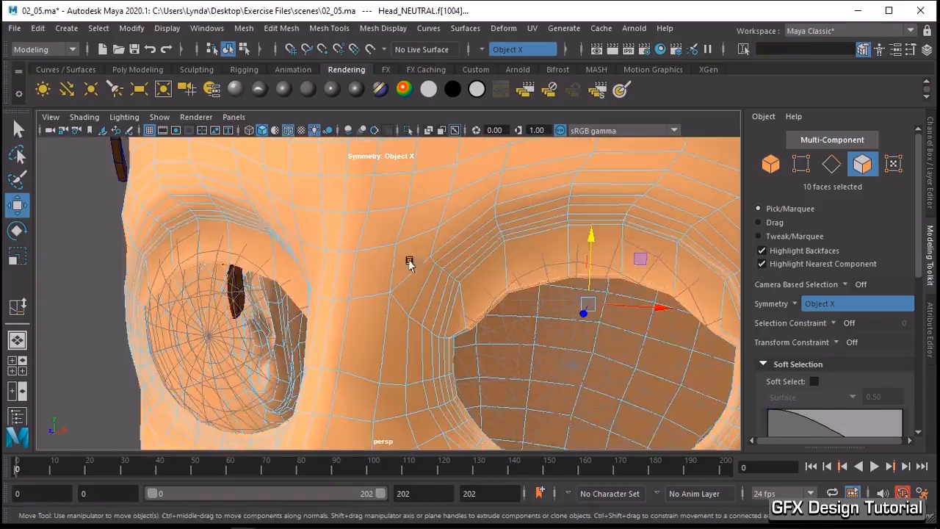
{"action": "left_click_drag", "start_coordinate": [557, 282], "coordinate": [437, 264], "text": "alt"}
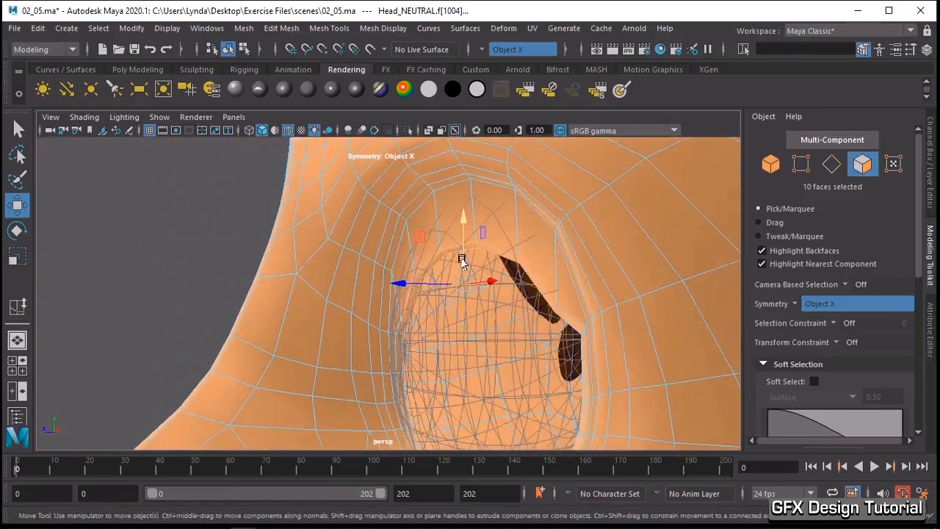
- Rotate the selected upper eyelid rim faces slightly about the X axis in side view
{"action": "key", "text": "e"}
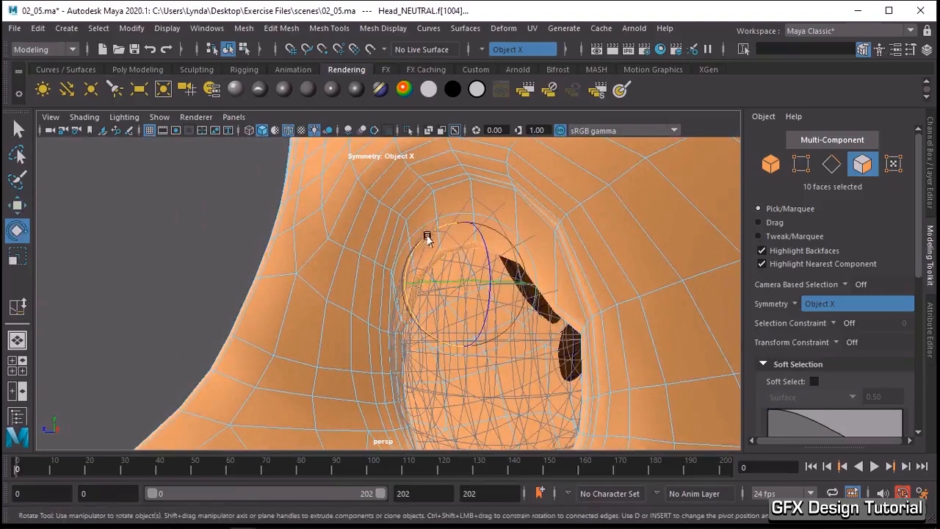
{"action": "left_click_drag", "start_coordinate": [412, 252], "coordinate": [407, 265]}
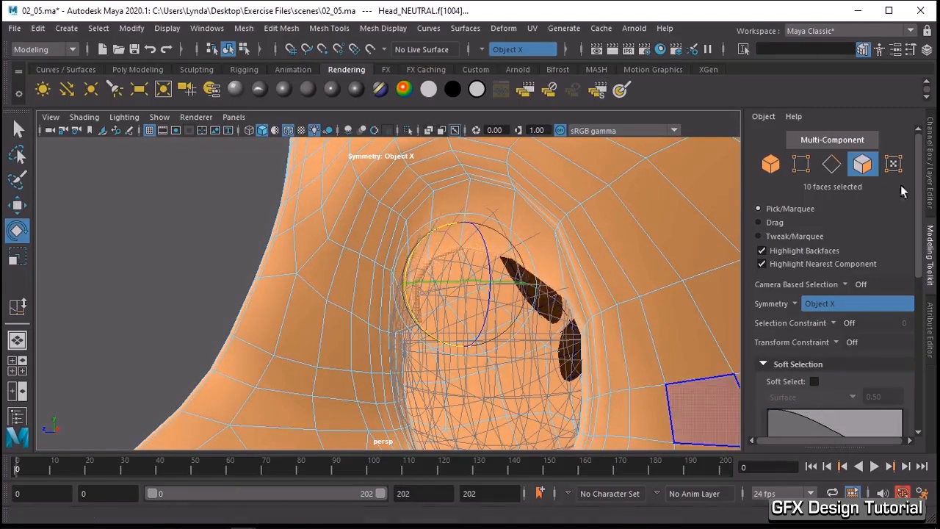
- Set the EYES display layer to Reference so the eyeballs show shaded but unselectable
{"action": "left_click", "coordinate": [930, 169]}
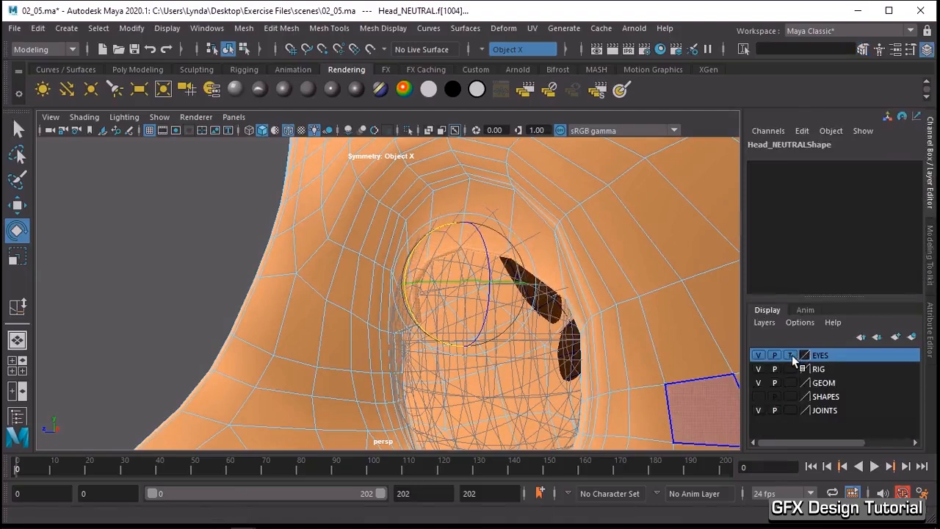
{"action": "left_click", "coordinate": [790, 355]}
{"action": "left_click", "coordinate": [420, 287]}
{"action": "key", "text": "w"}
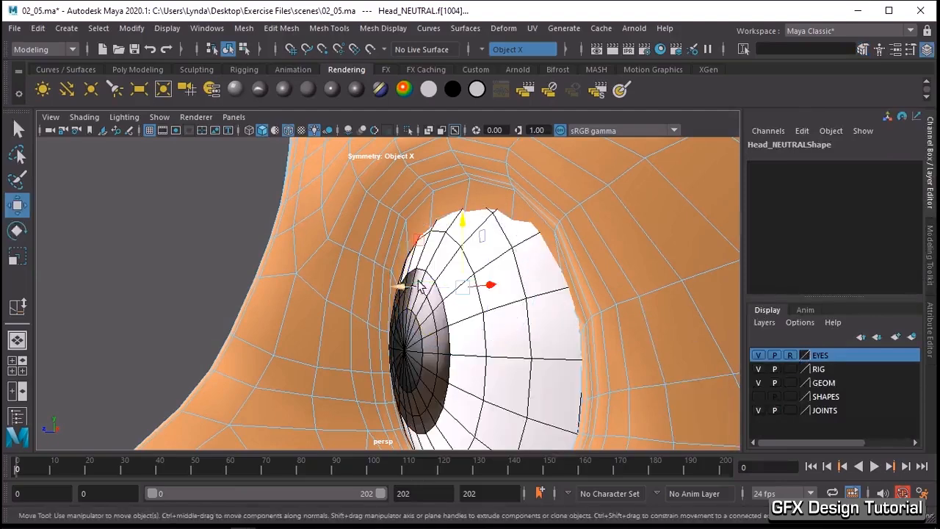
- Move the selected upper eyelid rim faces forward and slightly down so they sit in front of the eyeball
{"action": "left_click_drag", "start_coordinate": [414, 293], "coordinate": [389, 292]}
{"action": "left_click_drag", "start_coordinate": [442, 230], "coordinate": [436, 244]}
{"action": "mouse_move", "coordinate": [405, 296]}
{"action": "left_mouse_down"}
{"action": "mouse_move", "coordinate": [396, 296]}
{"action": "mouse_move", "coordinate": [404, 300]}
{"action": "left_mouse_up"}
{"action": "left_click_drag", "start_coordinate": [451, 362], "coordinate": [530, 365], "text": "alt"}
{"action": "left_click_drag", "start_coordinate": [574, 296], "coordinate": [487, 284], "text": "alt"}
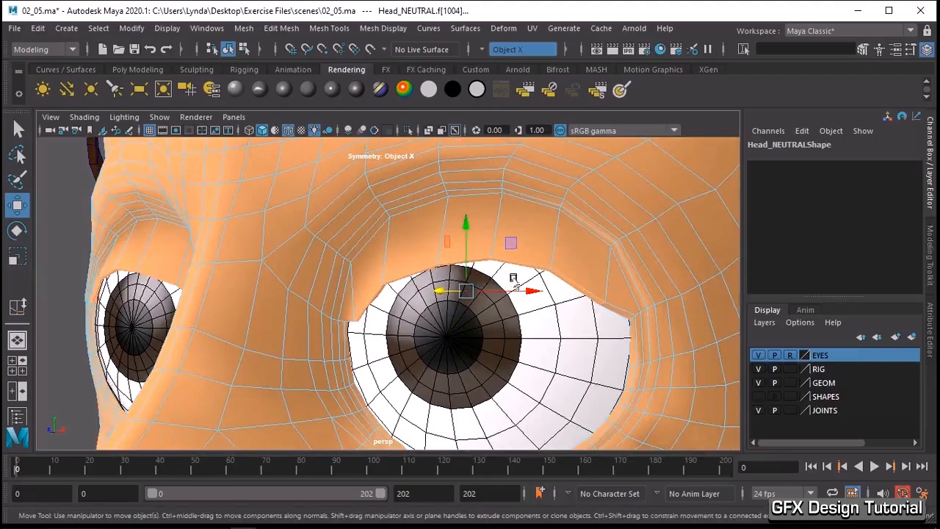
- Select the upper eyelid rim faces, leaving out the corners, and move them down over the top of the iris
{"action": "left_click", "coordinate": [576, 287]}
{"action": "left_click", "coordinate": [532, 266], "text": "shift"}
{"action": "left_click", "coordinate": [465, 262], "text": "shift"}
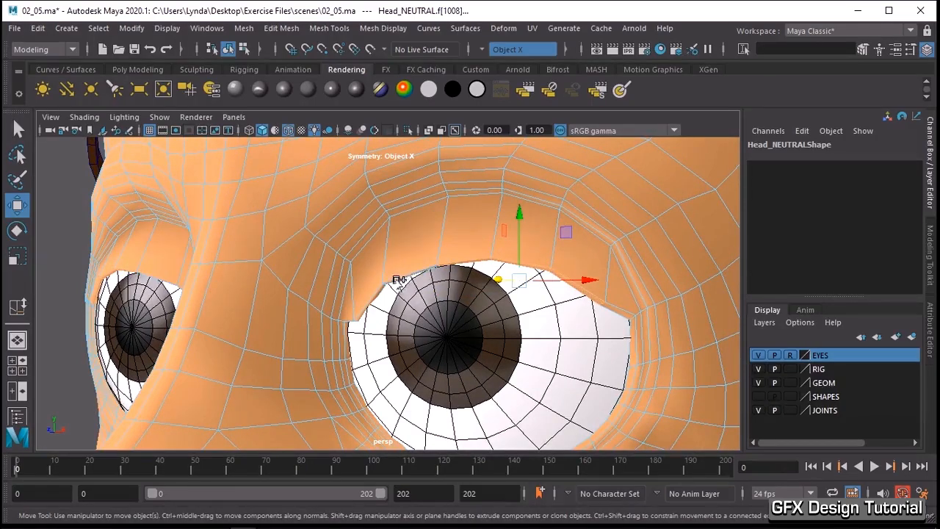
{"action": "left_click", "coordinate": [508, 254], "text": "shift"}
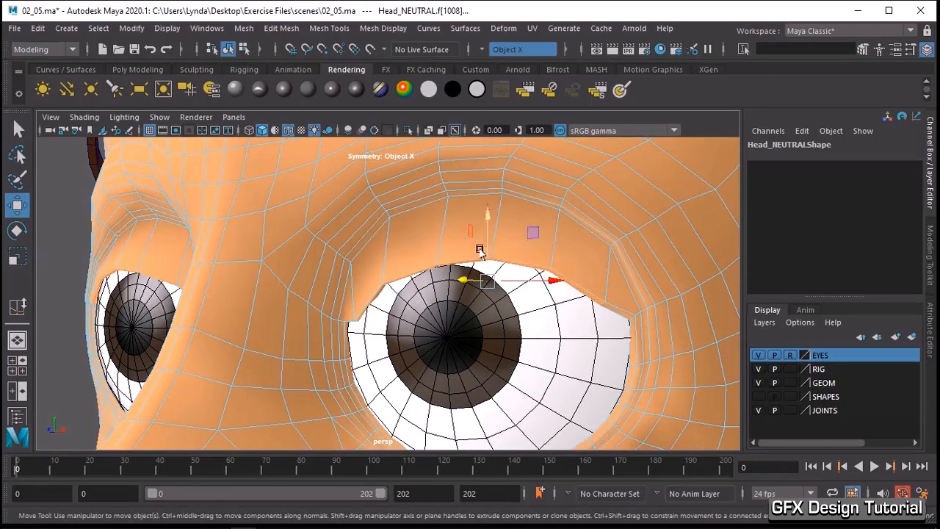
{"action": "mouse_move", "coordinate": [479, 257]}
{"action": "left_mouse_down"}
{"action": "mouse_move", "coordinate": [481, 279]}
{"action": "mouse_move", "coordinate": [487, 265]}
{"action": "left_mouse_up"}
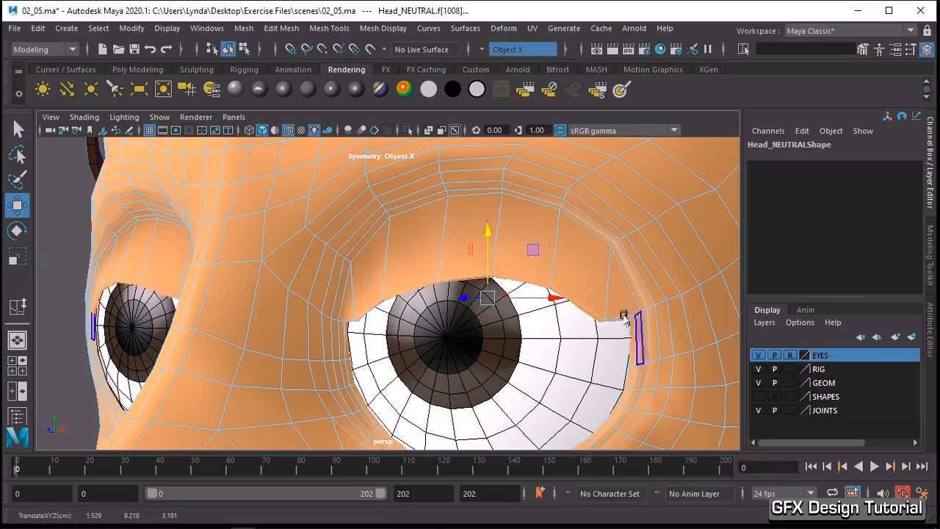
- Select the rim faces at the middle of the upper eyelid and move them further down over the iris
{"action": "left_click", "coordinate": [554, 292]}
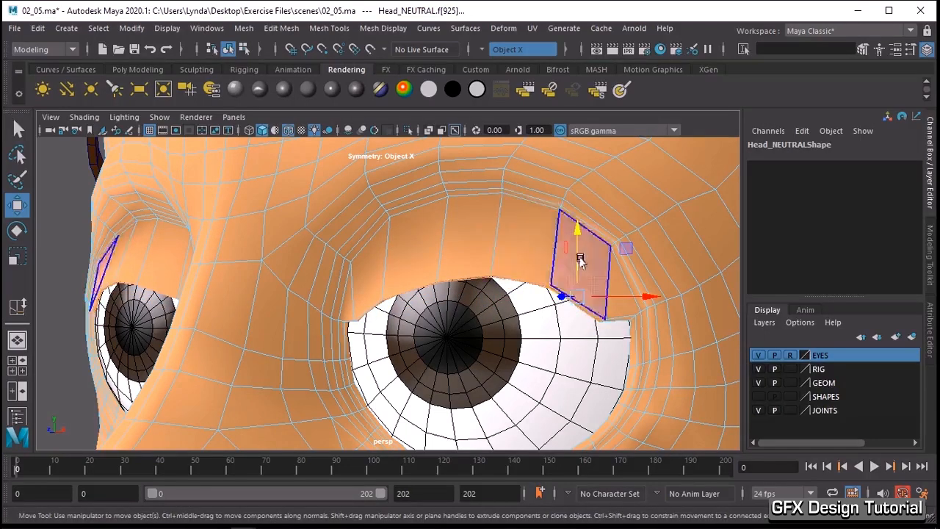
{"action": "left_click", "coordinate": [512, 284]}
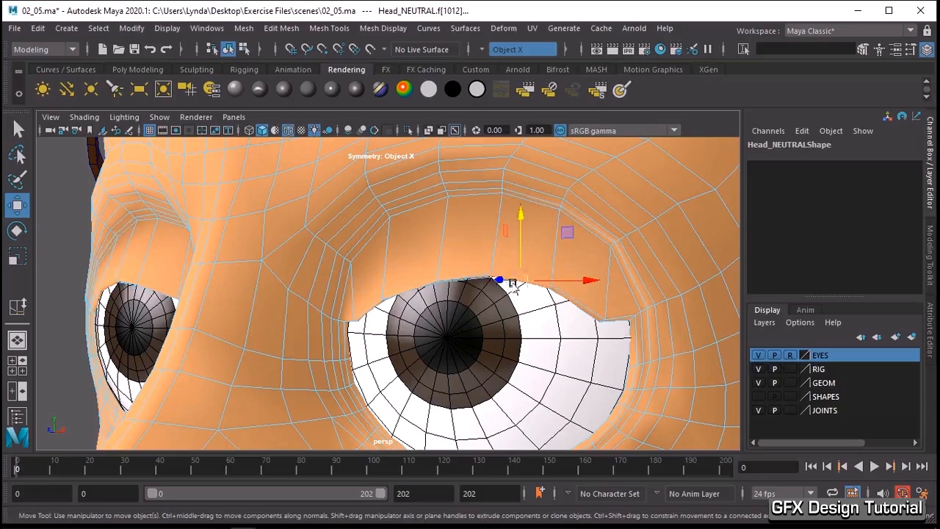
{"action": "left_click", "coordinate": [473, 282]}
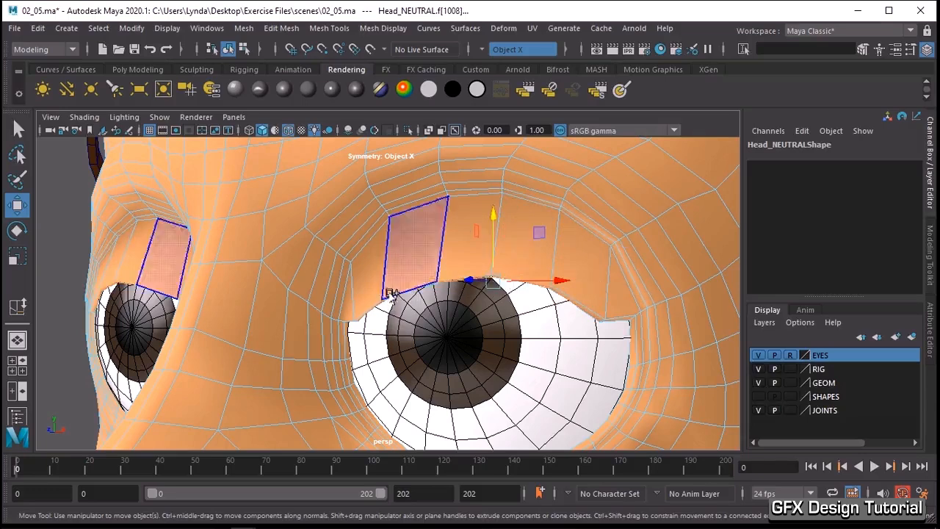
{"action": "left_click", "coordinate": [390, 296], "text": "shift"}
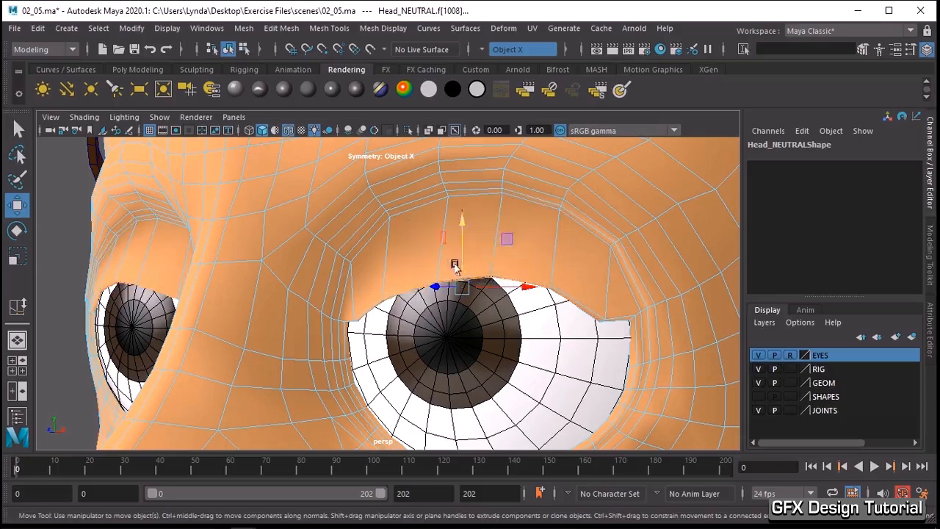
{"action": "left_click_drag", "start_coordinate": [461, 259], "coordinate": [461, 318]}
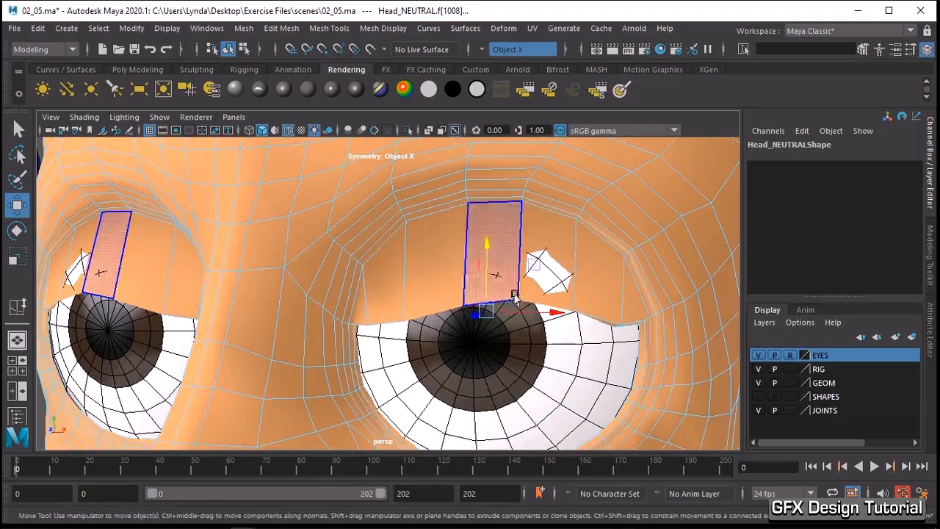
- In vertex mode, select the middle vertices of the upper eyelid edge and lower them towards the pupil
{"action": "right_click_drag", "start_coordinate": [517, 296], "coordinate": [432, 132]}
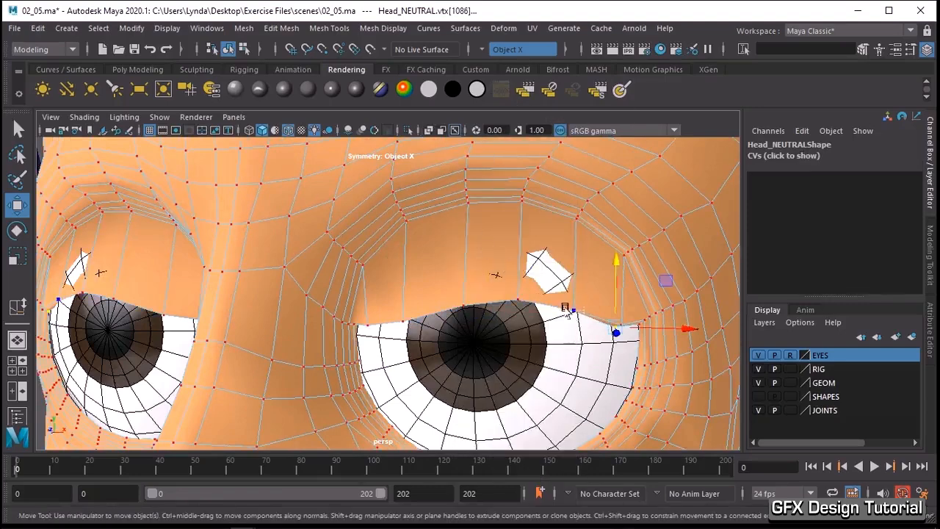
{"action": "left_click_drag", "start_coordinate": [564, 307], "coordinate": [514, 304]}
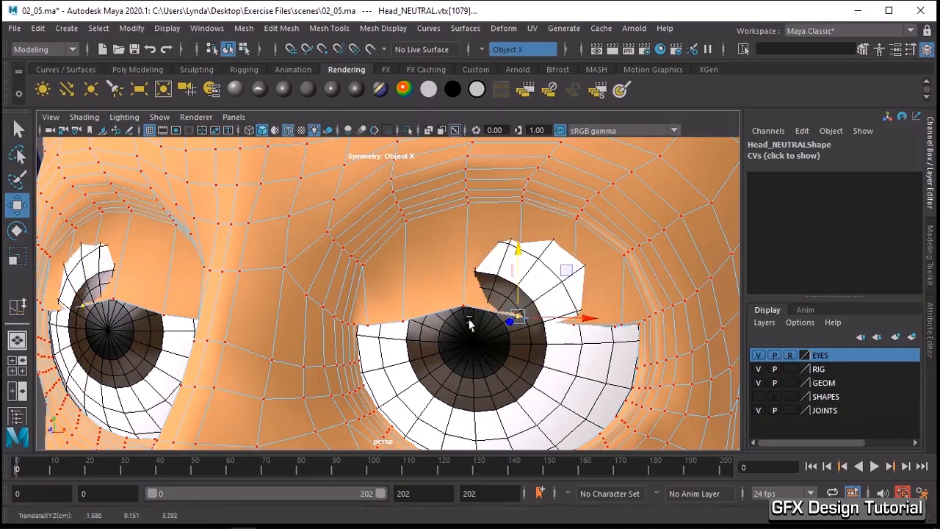
{"action": "left_click", "coordinate": [461, 292]}
{"action": "right_click_drag", "start_coordinate": [462, 294], "coordinate": [400, 138]}
{"action": "left_click", "coordinate": [477, 316]}
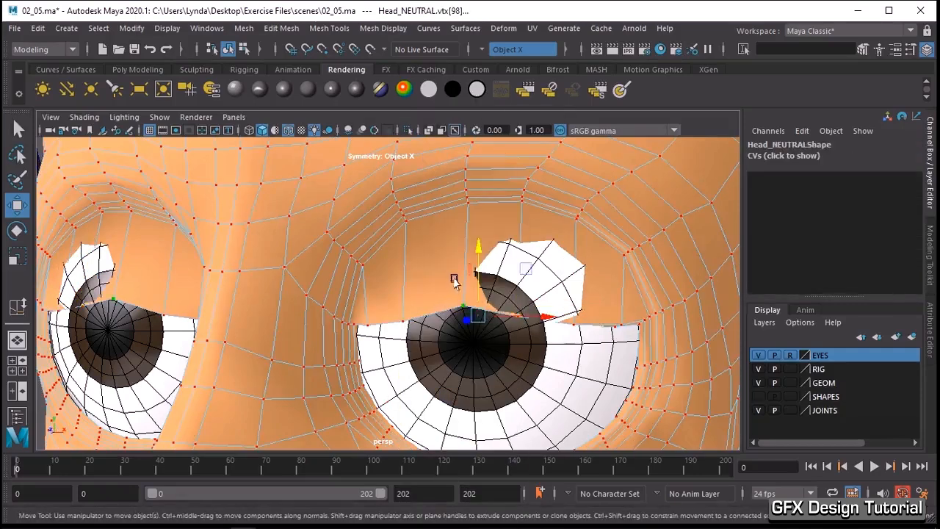
{"action": "left_click_drag", "start_coordinate": [475, 285], "coordinate": [317, 292]}
{"action": "left_click", "coordinate": [164, 230]}
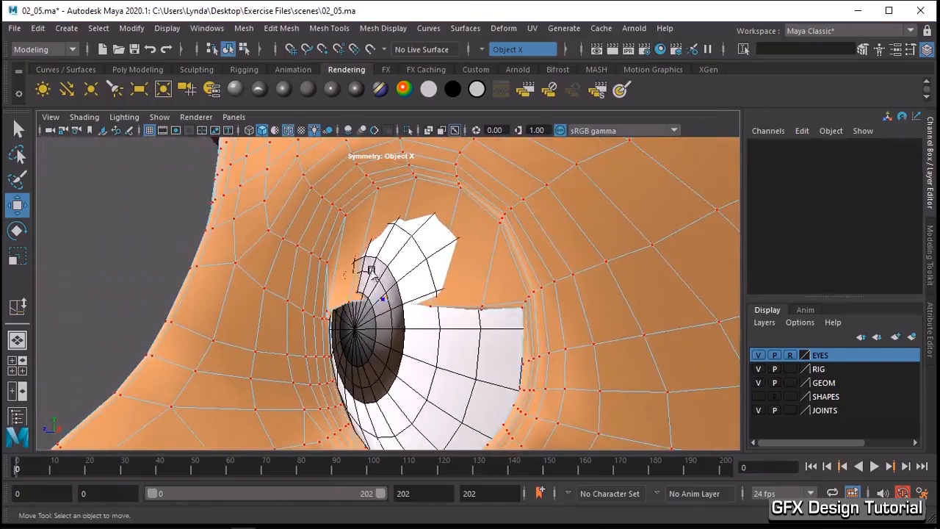
- Reposition individual vertices along the upper eyelid edge to form a nearly straight lid line across the pupil
{"action": "left_click", "coordinate": [428, 305]}
{"action": "left_click_drag", "start_coordinate": [409, 308], "coordinate": [399, 308]}
{"action": "right_click_drag", "start_coordinate": [392, 311], "coordinate": [566, 342], "text": "alt"}
{"action": "left_click_drag", "start_coordinate": [523, 322], "coordinate": [525, 319], "text": "alt"}
{"action": "left_click_drag", "start_coordinate": [387, 289], "coordinate": [293, 285]}
{"action": "left_click", "coordinate": [301, 295]}
{"action": "left_click_drag", "start_coordinate": [282, 329], "coordinate": [359, 307]}
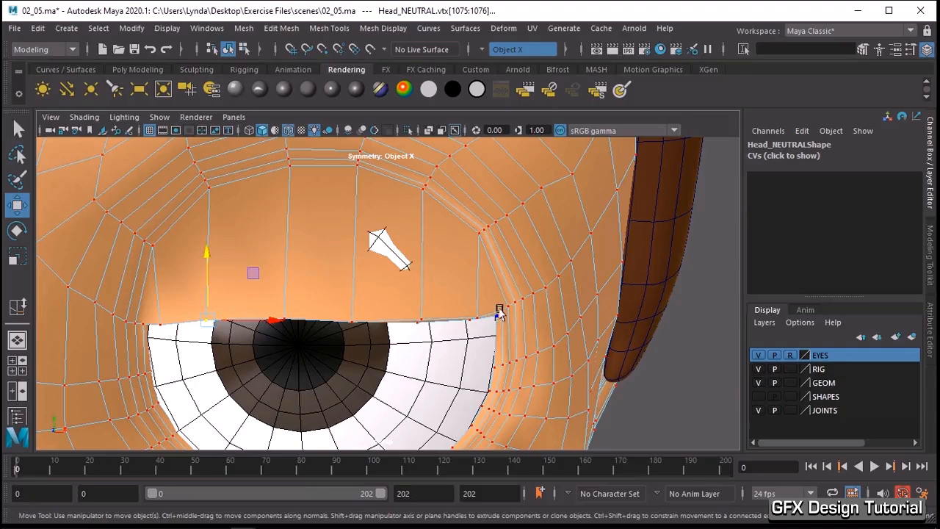
- Move the outer and inner corner vertices of the upper eyelid edge down to round off the lid line
{"action": "left_click_drag", "start_coordinate": [503, 324], "coordinate": [486, 306]}
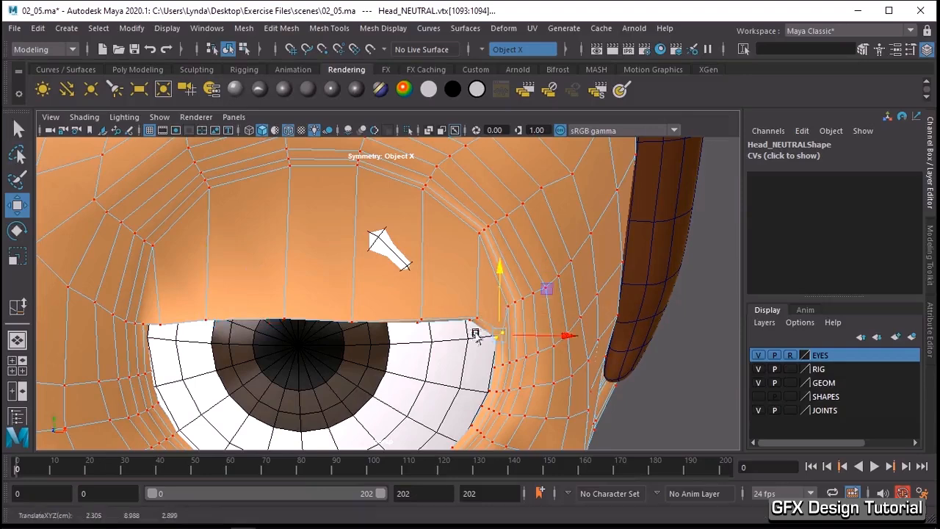
{"action": "left_click_drag", "start_coordinate": [342, 355], "coordinate": [409, 351], "text": "alt"}
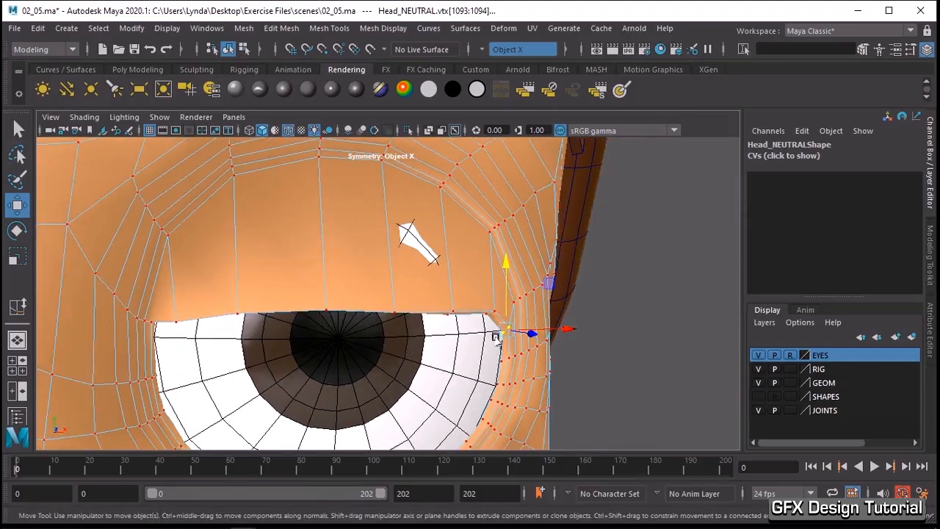
{"action": "left_click", "coordinate": [144, 312]}
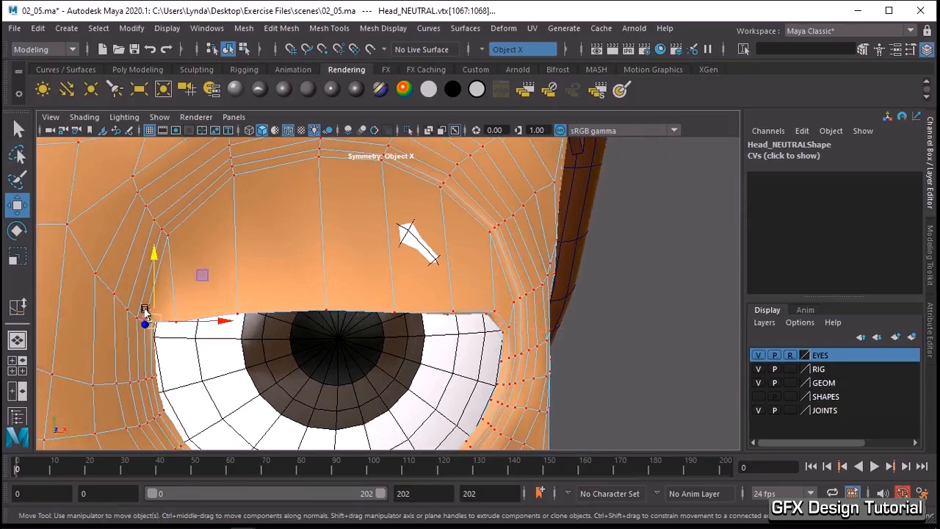
{"action": "left_click_drag", "start_coordinate": [151, 296], "coordinate": [151, 311]}
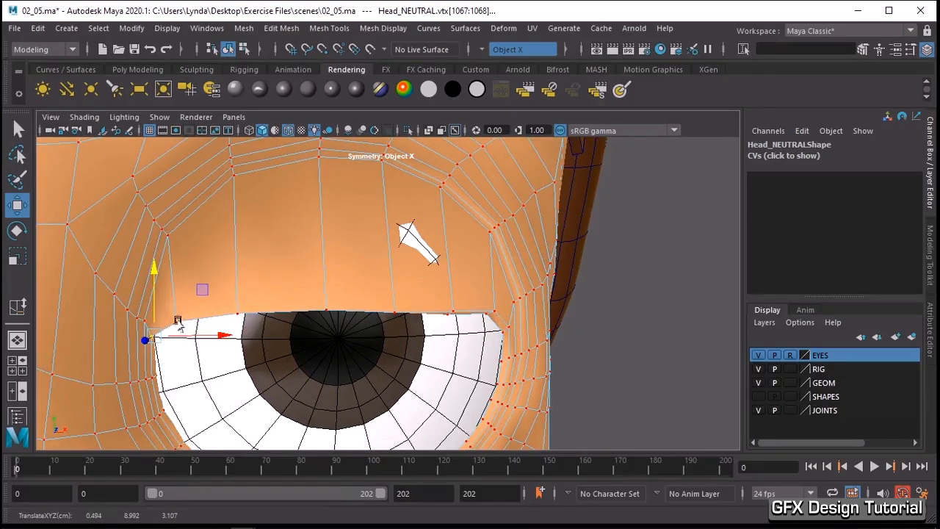
- Select the vertices along the upper eyelid edge between the corners and adjust their position over the eyeball
{"action": "left_click", "coordinate": [174, 324]}
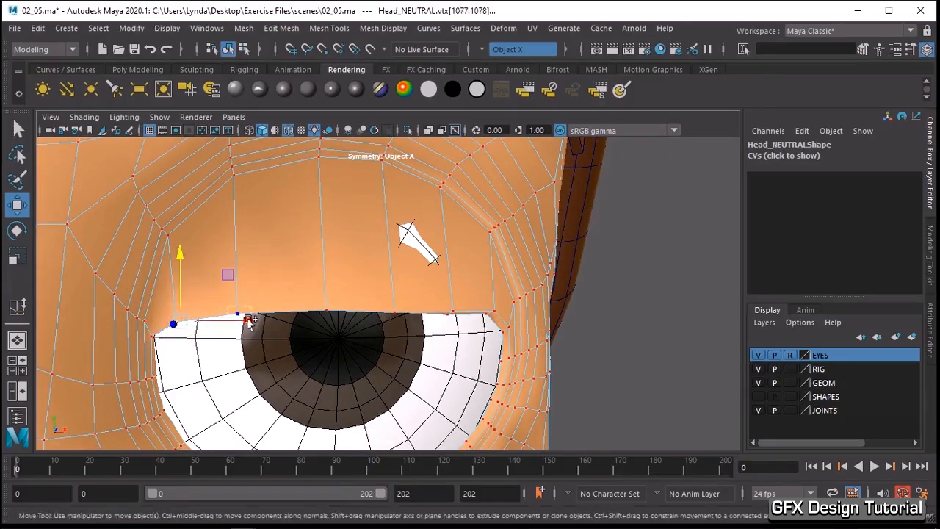
{"action": "left_click", "coordinate": [249, 320], "text": "shift"}
{"action": "key", "text": "q"}
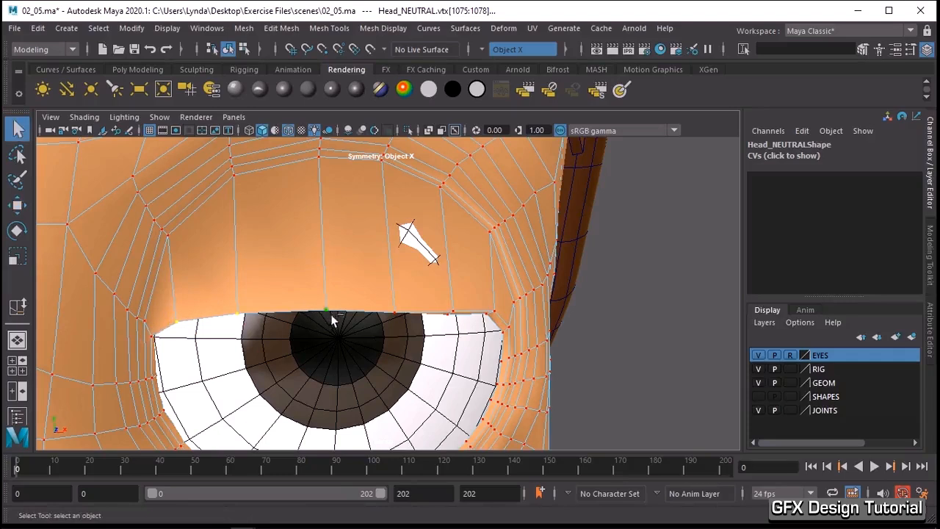
{"action": "left_click", "coordinate": [464, 307]}
{"action": "left_click", "coordinate": [486, 309]}
{"action": "left_click", "coordinate": [452, 312]}
{"action": "key", "text": "w"}
{"action": "left_click_drag", "start_coordinate": [387, 275], "coordinate": [262, 338]}
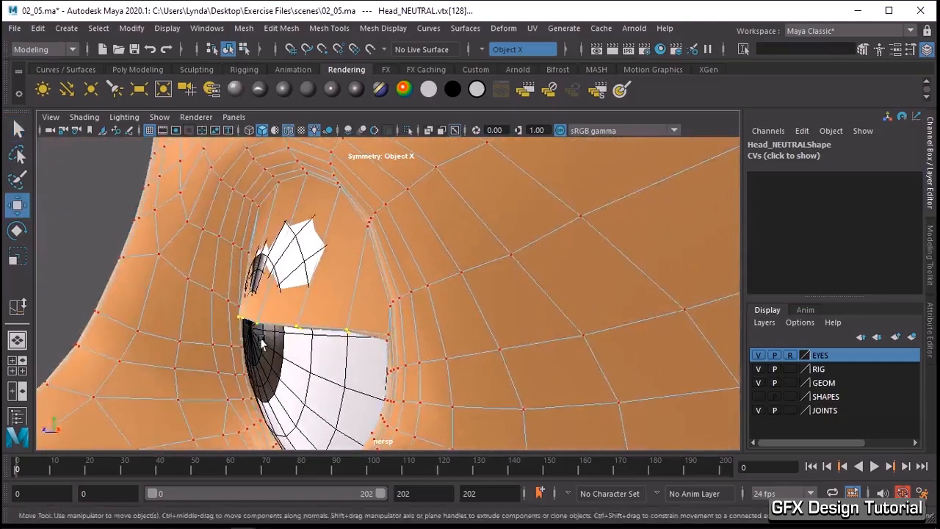
{"action": "left_click_drag", "start_coordinate": [320, 273], "coordinate": [360, 271], "text": "alt"}
- In edge mode, select the crease edges above the upper eyelid from the outer to the inner corner
{"action": "right_click_drag", "start_coordinate": [275, 184], "coordinate": [269, 103]}
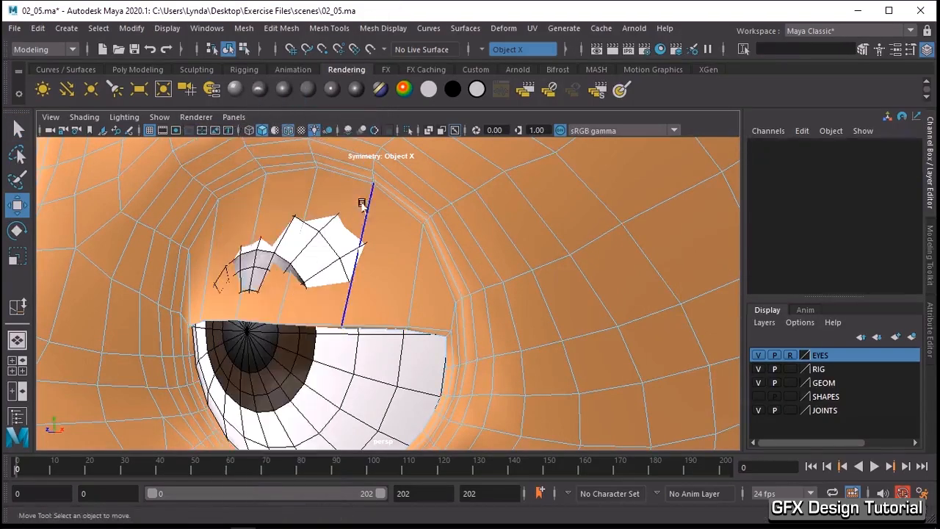
{"action": "left_click", "coordinate": [397, 211]}
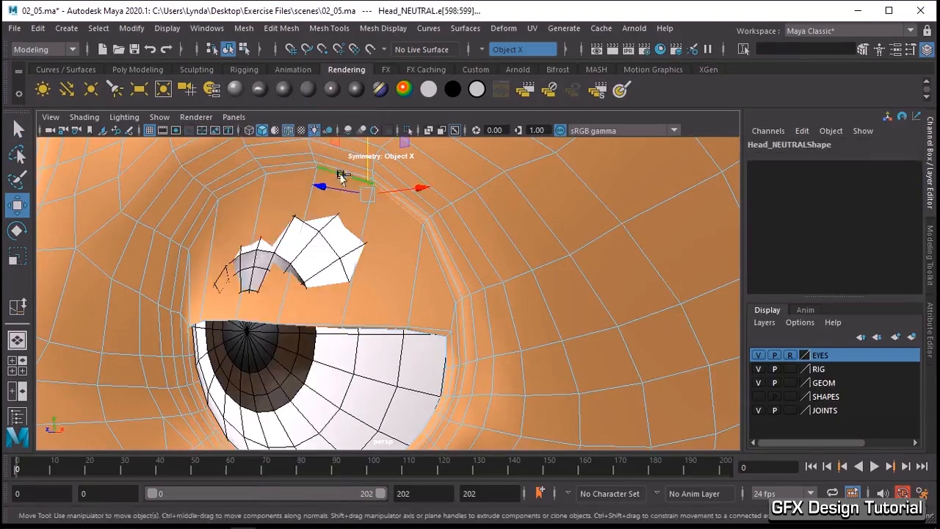
{"action": "left_click_drag", "start_coordinate": [246, 184], "coordinate": [288, 239], "text": "alt"}
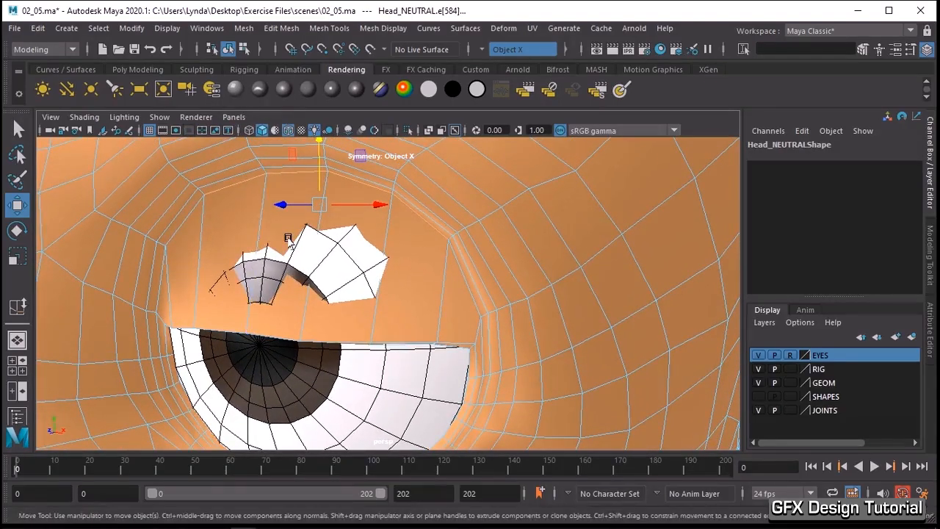
{"action": "left_click", "coordinate": [185, 224]}
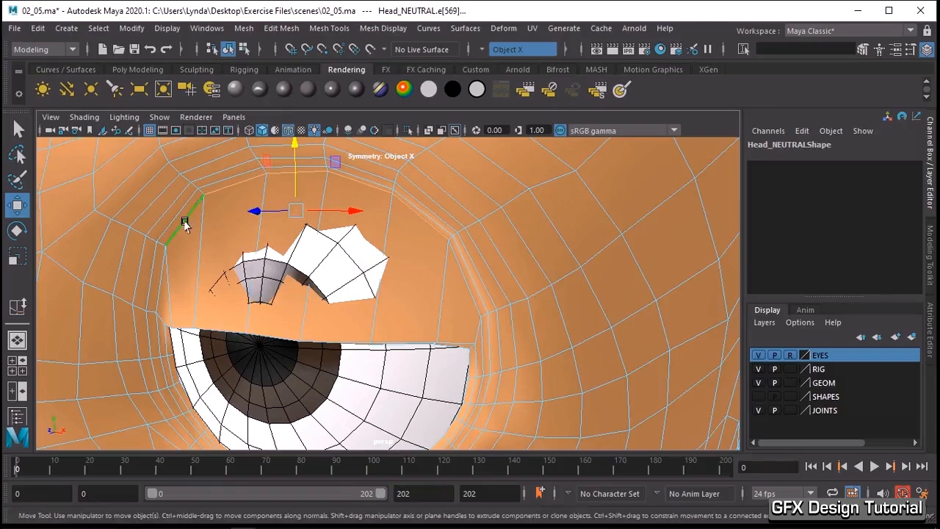
- Slide the selected crease edges down to the middle of the eyelid with Slide Edge and move them forward over the eyeball
{"action": "left_click", "coordinate": [320, 29]}
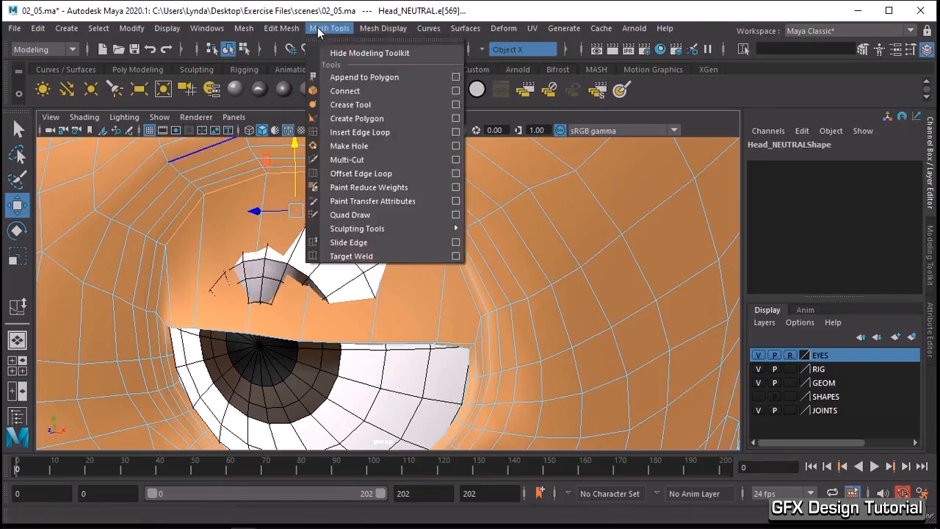
{"action": "left_click", "coordinate": [357, 241]}
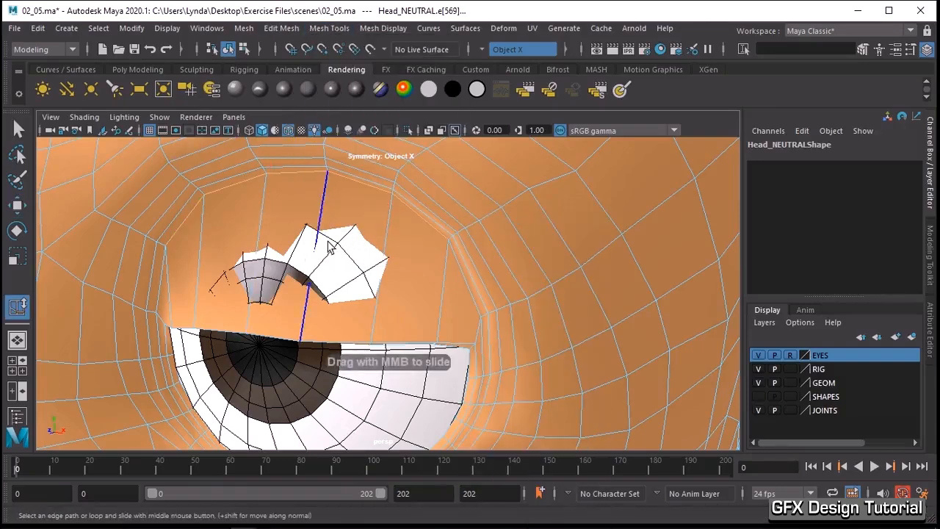
{"action": "middle_click_drag", "start_coordinate": [329, 249], "coordinate": [388, 239]}
{"action": "left_click_drag", "start_coordinate": [388, 239], "coordinate": [238, 269], "text": "alt"}
{"action": "key", "text": "w"}
{"action": "left_click_drag", "start_coordinate": [342, 309], "coordinate": [421, 307], "text": "alt"}
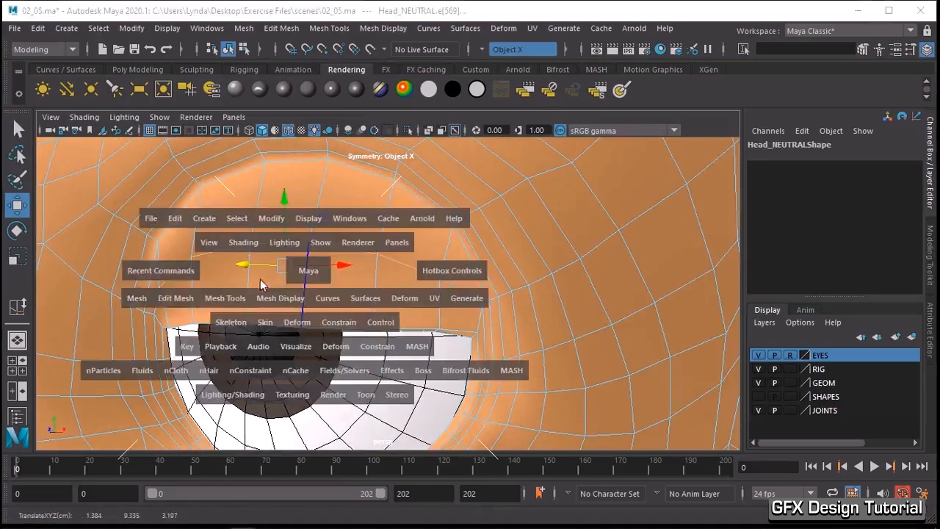
- Slide the mid-eyelid edges further down towards the lid line with Slide Edge
{"action": "key", "text": "space"}
{"action": "left_click", "coordinate": [140, 270]}
{"action": "left_click", "coordinate": [164, 299]}
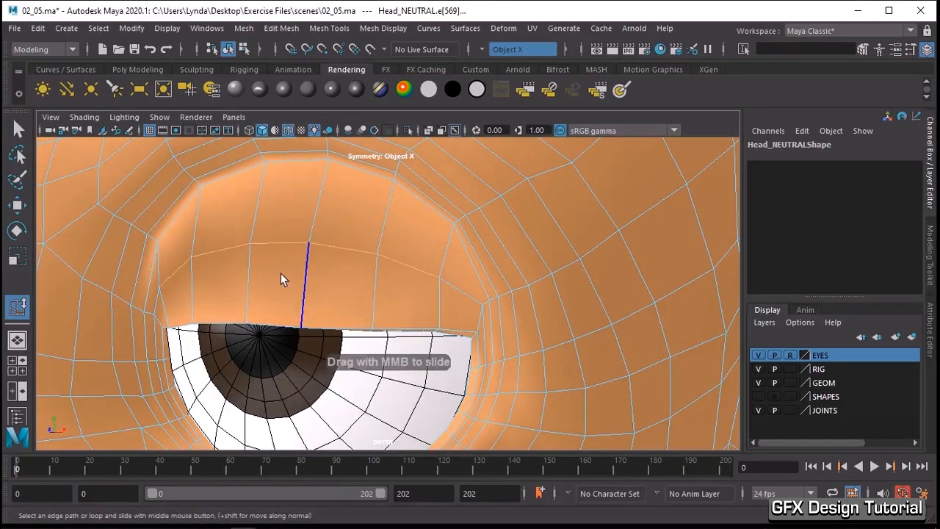
{"action": "middle_click_drag", "start_coordinate": [295, 260], "coordinate": [260, 294]}
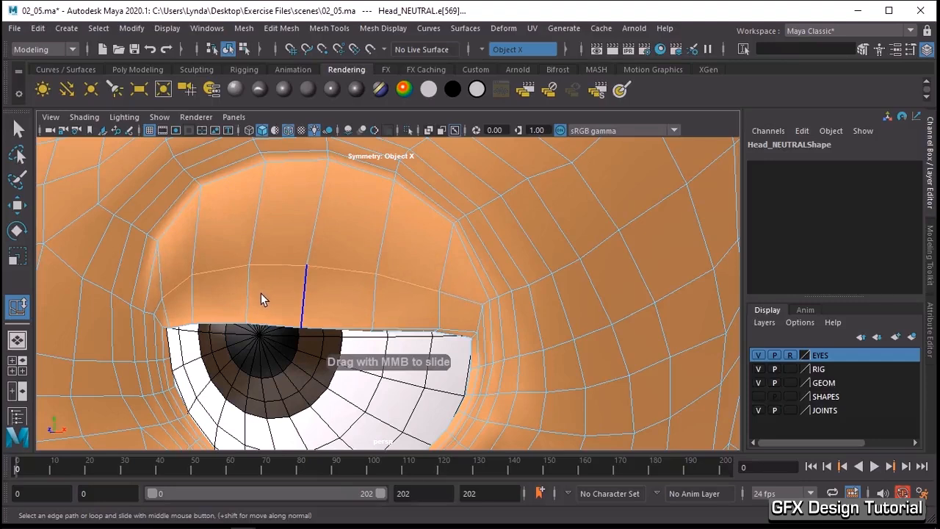
- Select the edges along the top rim of the upper eyelid and slide them partway down the lid with Slide Edge
{"action": "left_click", "coordinate": [382, 189]}
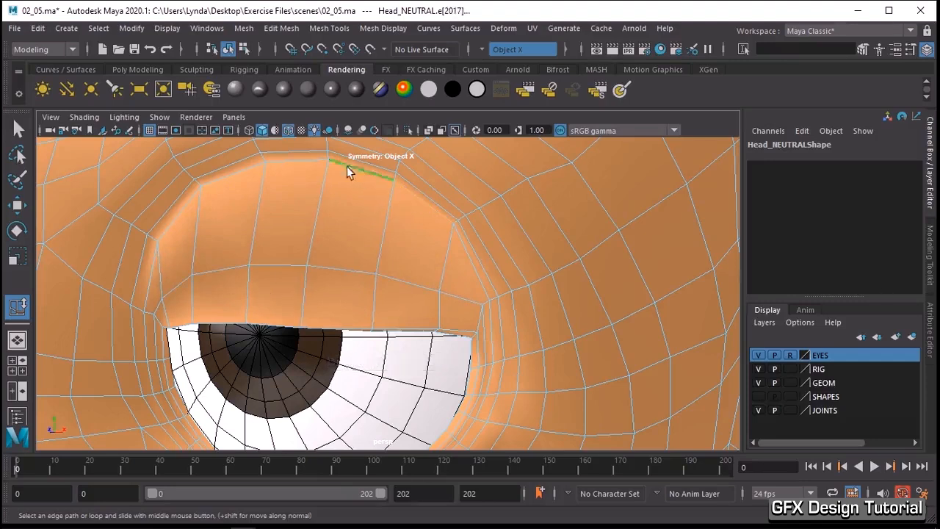
{"action": "left_click", "coordinate": [298, 230]}
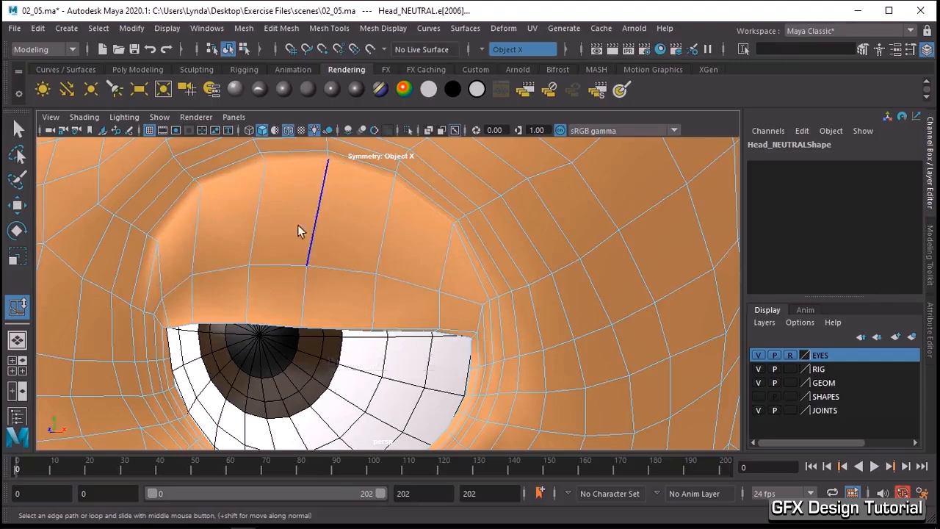
{"action": "key", "text": "space"}
{"action": "left_click", "coordinate": [139, 248]}
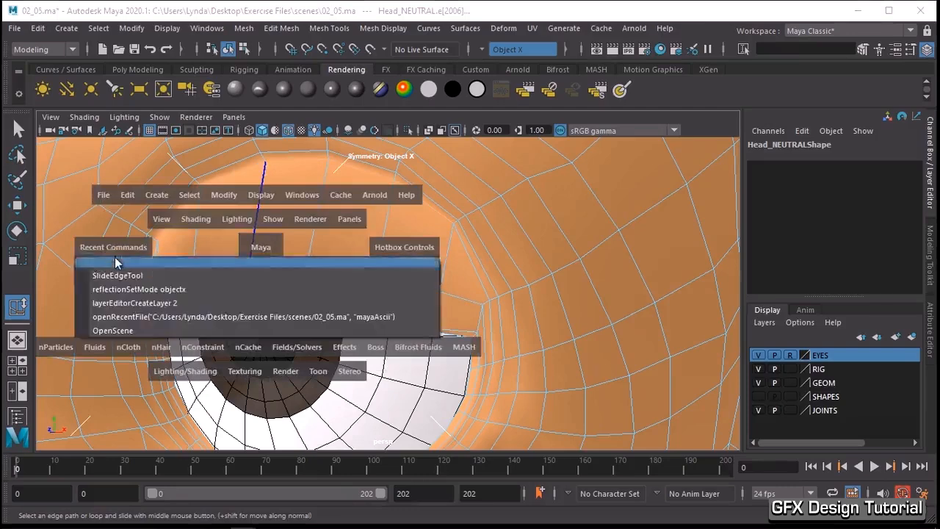
{"action": "left_click", "coordinate": [117, 275]}
{"action": "middle_click_drag", "start_coordinate": [344, 219], "coordinate": [313, 214]}
{"action": "key", "text": "space"}
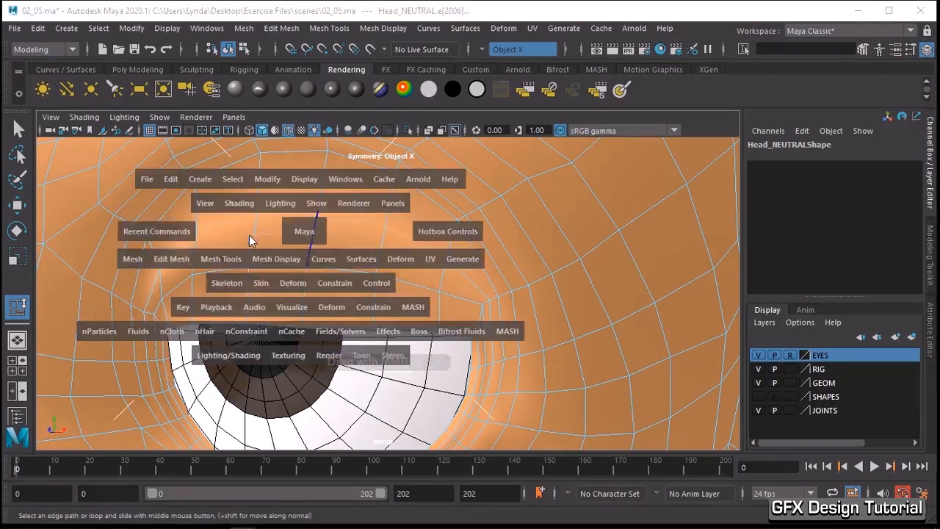
{"action": "left_click", "coordinate": [273, 230]}
- Adjust the depth of the slid upper-lid edges along the forward axis with the Move tool
{"action": "left_click_drag", "start_coordinate": [274, 232], "coordinate": [216, 238], "text": "alt"}
{"action": "key", "text": "w"}
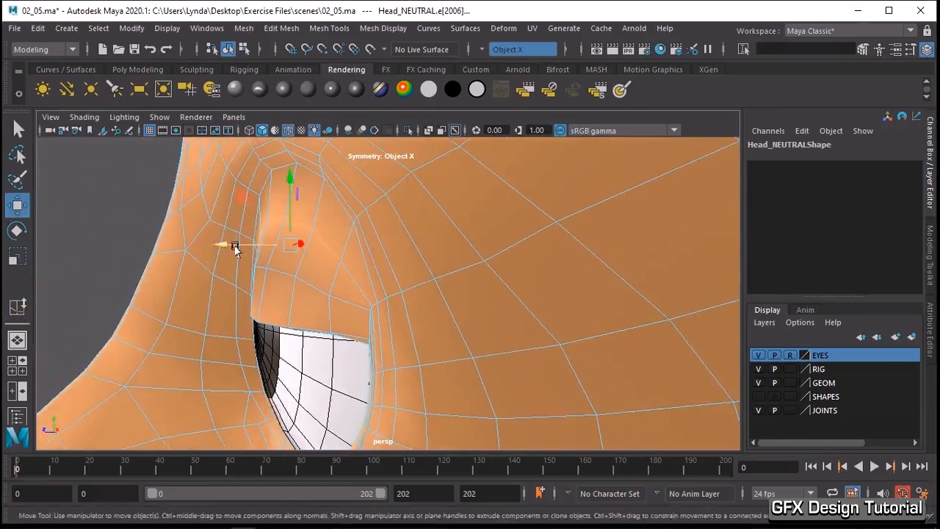
{"action": "left_click", "coordinate": [228, 247]}
- In vertex mode, select the vertex just above the outer corner of the upper eyelid and move it slightly down
{"action": "left_click_drag", "start_coordinate": [309, 275], "coordinate": [487, 296], "text": "alt"}
{"action": "right_click", "coordinate": [470, 292]}
{"action": "left_click", "coordinate": [402, 136]}
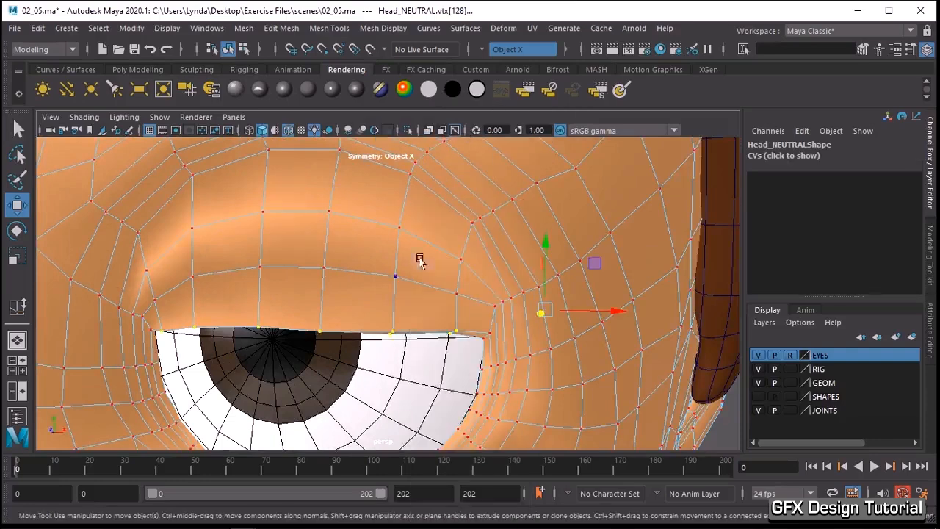
{"action": "left_click", "coordinate": [492, 307]}
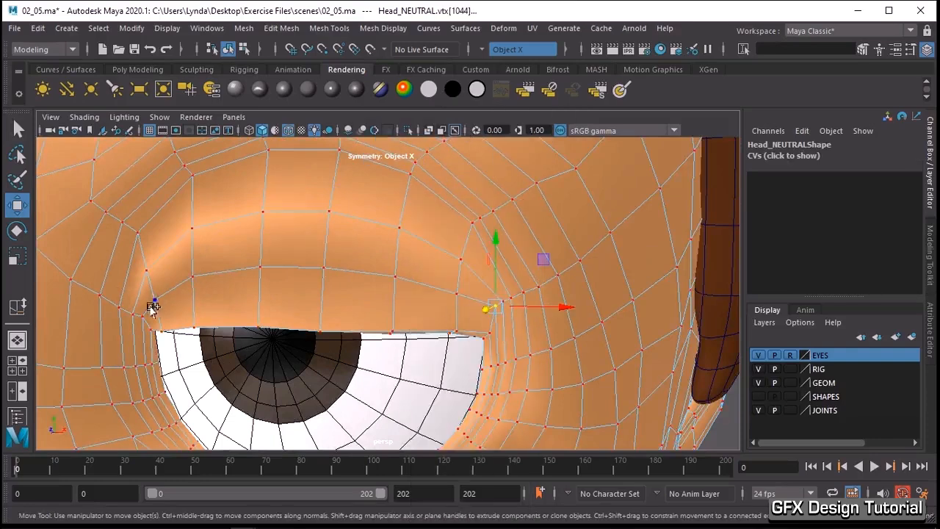
{"action": "left_click_drag", "start_coordinate": [538, 256], "coordinate": [542, 270]}
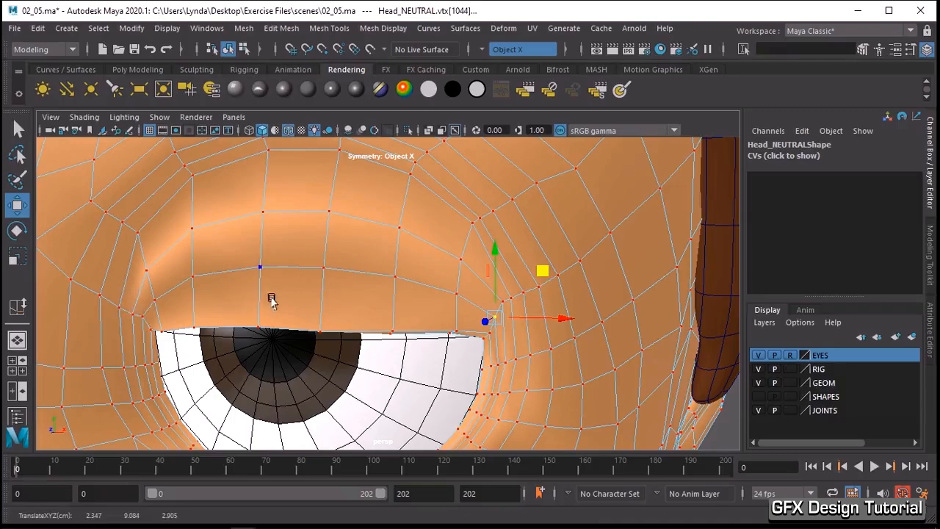
{"action": "right_click_drag", "start_coordinate": [385, 329], "coordinate": [239, 308], "text": "alt"}
{"action": "left_click_drag", "start_coordinate": [239, 308], "coordinate": [321, 306], "text": "alt"}
- Clear the vertex selection and examine the shape of both half-closed eyelids from the front and from the side
{"action": "left_click", "coordinate": [679, 323]}
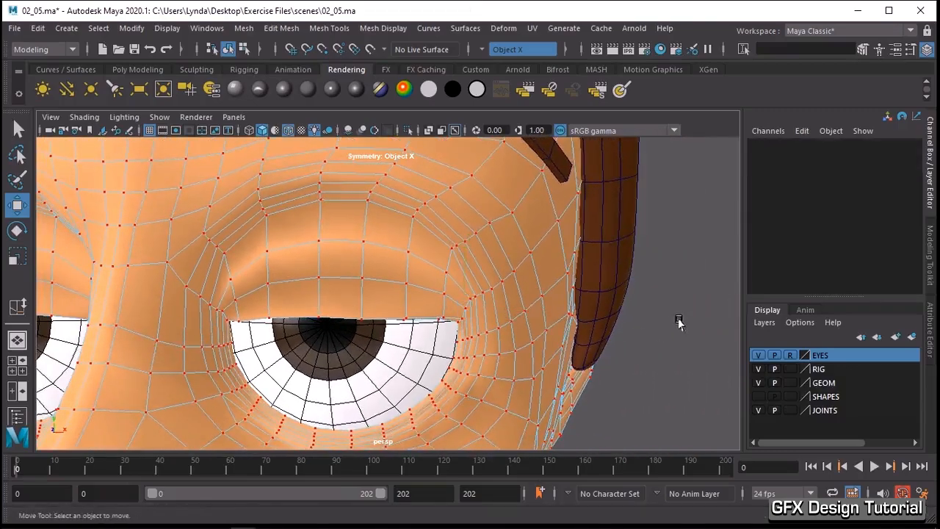
{"action": "right_click_drag", "start_coordinate": [603, 285], "coordinate": [479, 267], "text": "alt"}
{"action": "left_click_drag", "start_coordinate": [479, 267], "coordinate": [472, 262], "text": "alt"}
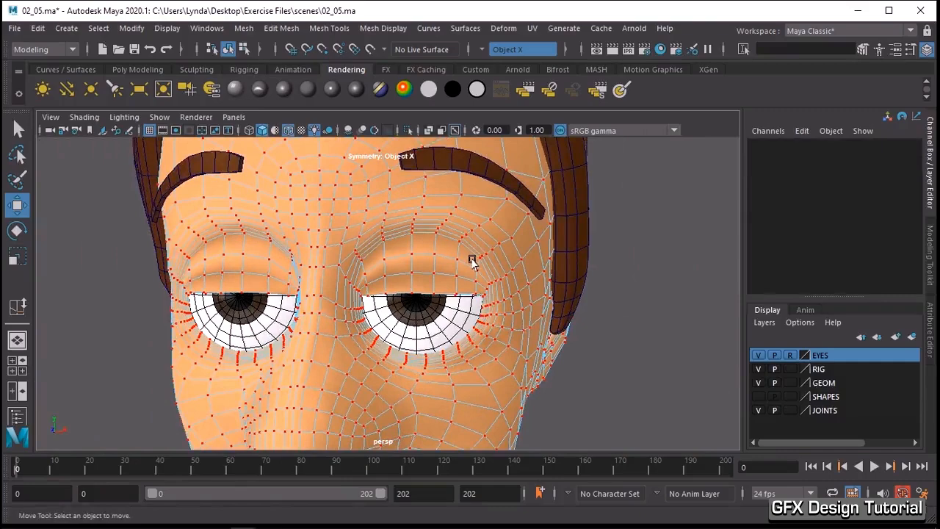
{"action": "left_click_drag", "start_coordinate": [297, 258], "coordinate": [535, 328], "text": "alt"}
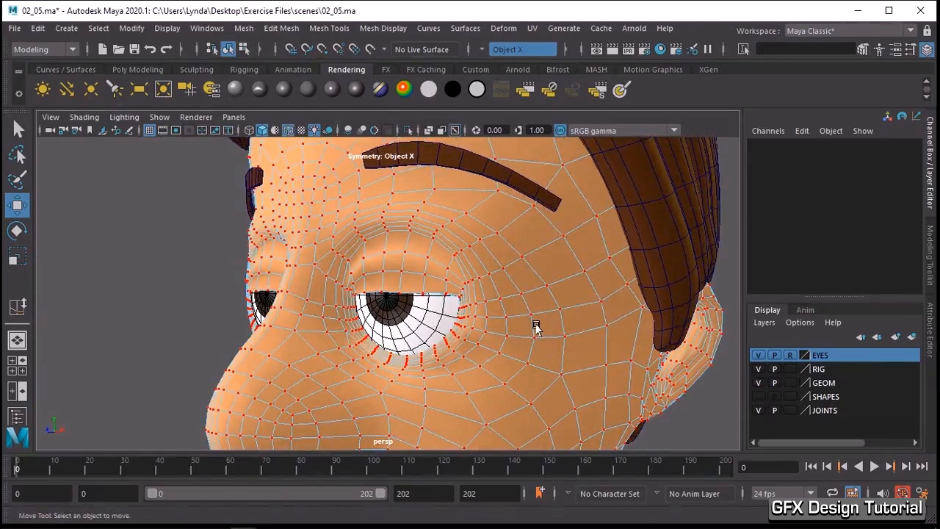
{"action": "scroll", "coordinate": [535, 327], "scroll_direction": "down", "scroll_amount": 2}
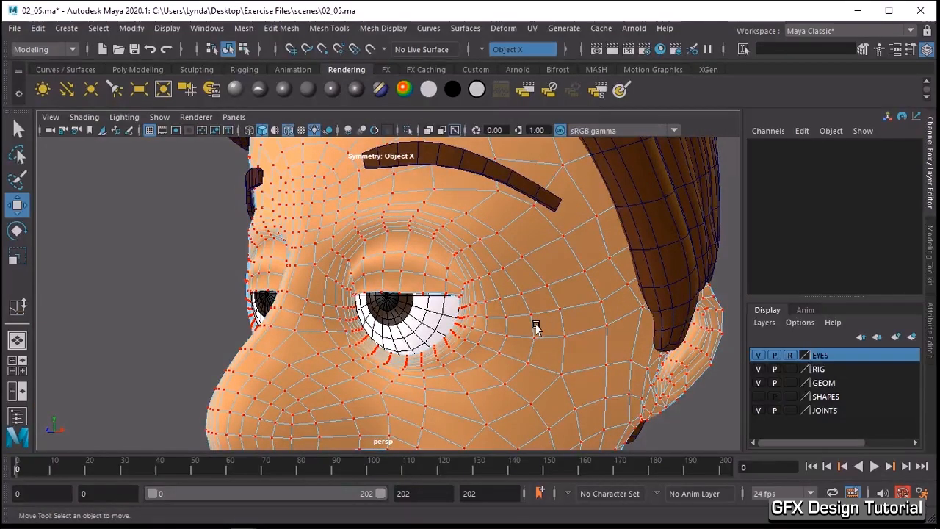